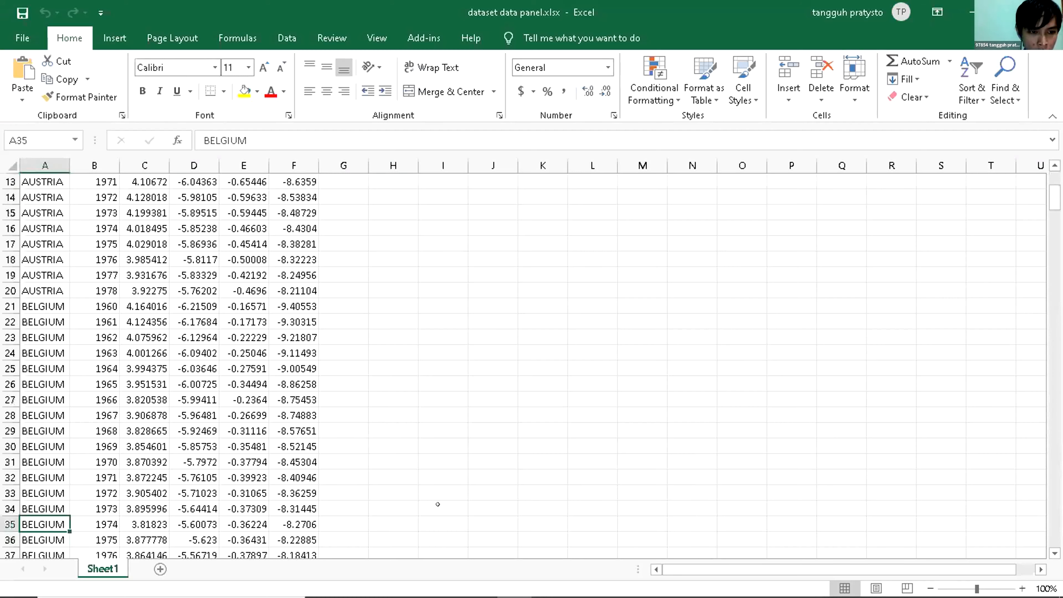
Step: Go back up the NEGARA column to its header in cell A1
key("Up")
key("Up")
key("Up")
key("Up")
key("Up")
key("Up")
key("Up")
key("Up")
key("Up")
key("Up")
key("Up")
key("Up")
key("Up")
key("Up")
key("Up")
key("Up")
key("Up")
key("Up")
key("Up")
key("Up")
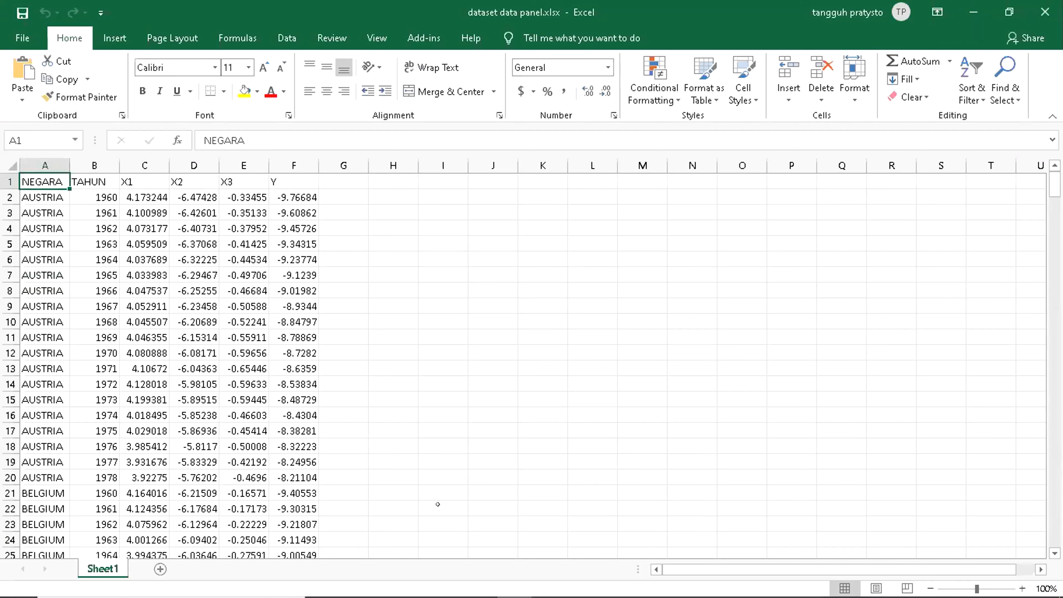
Step: Examine the country entries in the NEGARA column through the Austria rows into the first Belgium rows, ending back at the header
key("Down")
key("Down")
key("Down")
key("Down")
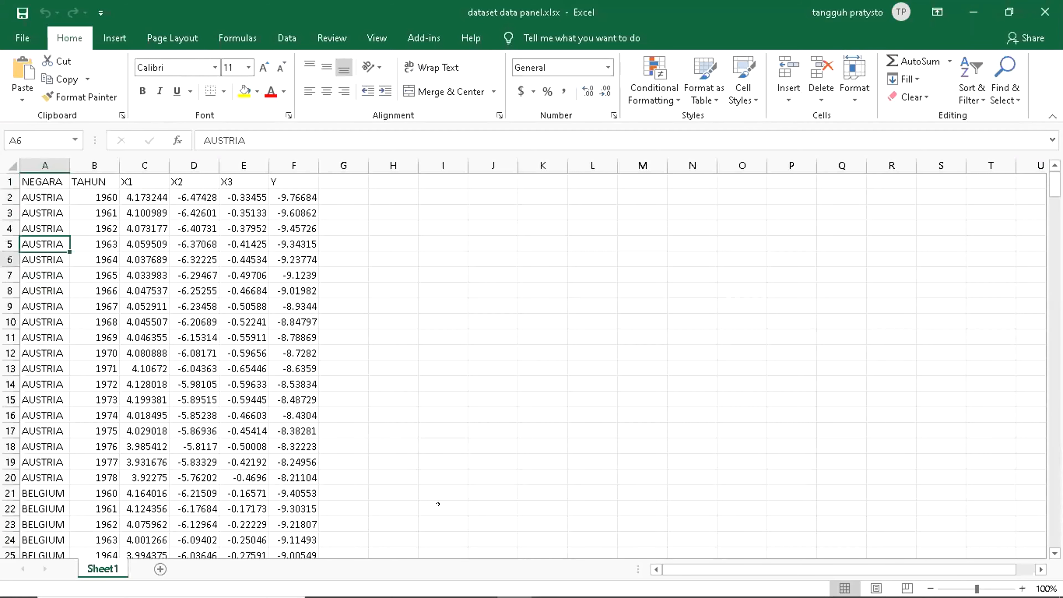
key("Down")
key("Down")
key("Down")
key("Down")
key("Down")
key("Down")
key("Down")
key("Down")
key("Down")
key("Down")
key("Down")
key("Down")
key("Down")
key("Down")
key("Down")
key("Down")
key("Down")
key("Down")
key("Down")
key("Up")
key("Up")
key("Up")
key("Up")
key("Up")
key("Up")
key("Up")
key("Up")
key("Up")
key("Up")
key("Up")
key("Up")
key("Up")
key("Up")
key("Up")
key("Up")
key("Up")
key("Up")
key("Up")
key("Up")
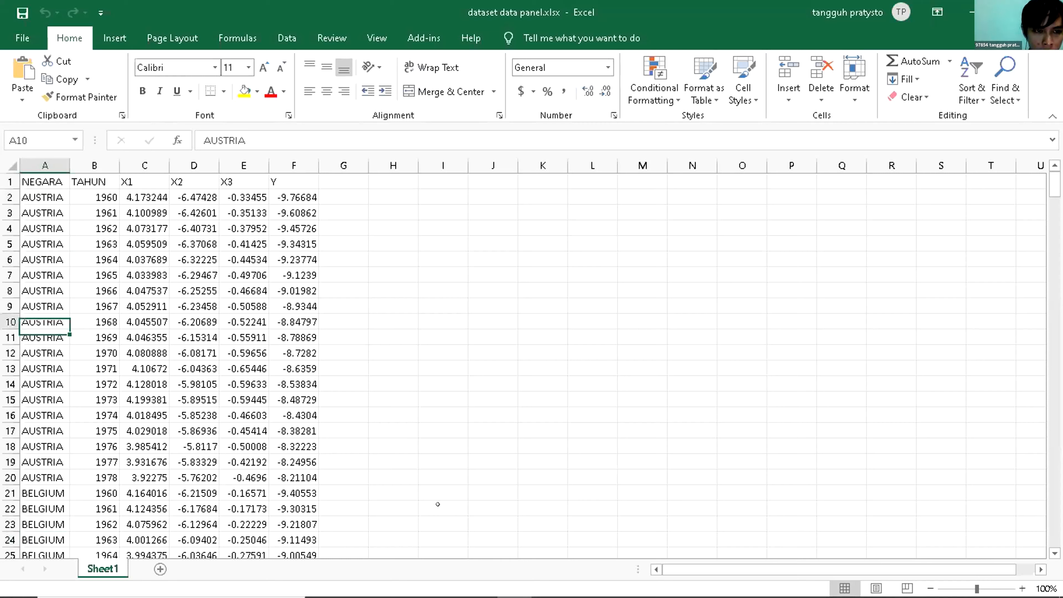
Step: Look through all the column headers in row 1, from NEGARA across to Y and back
key("Right")
key("Right")
key("Right")
key("Right")
key("Right")
key("Left")
key("Left")
key("Left")
key("Left")
key("Left")
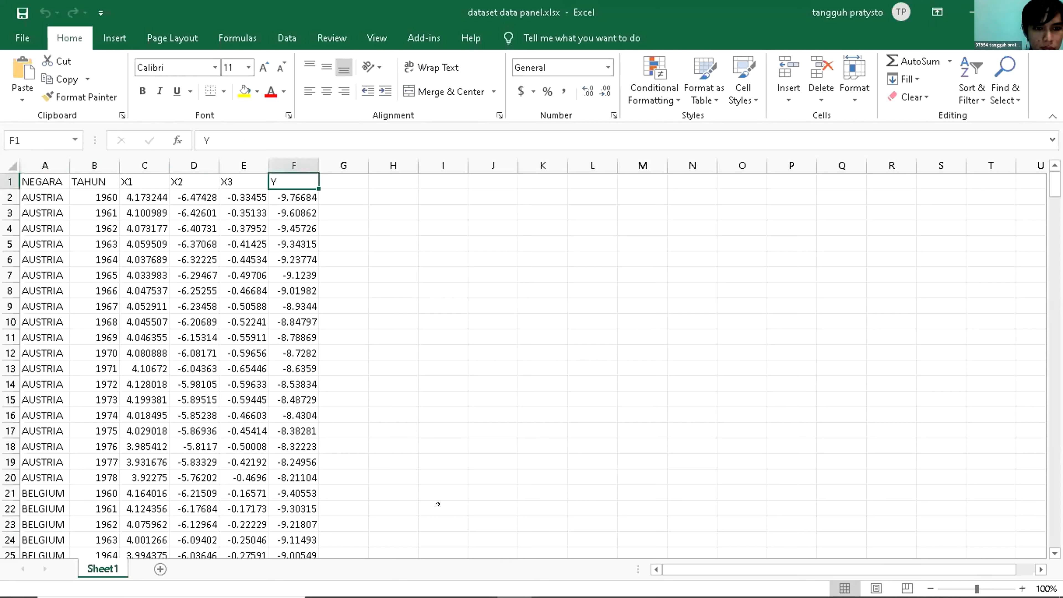
Step: Examine the panel identifier headers NEGARA and TAHUN in row 1, ending on TAHUN
key("Right")
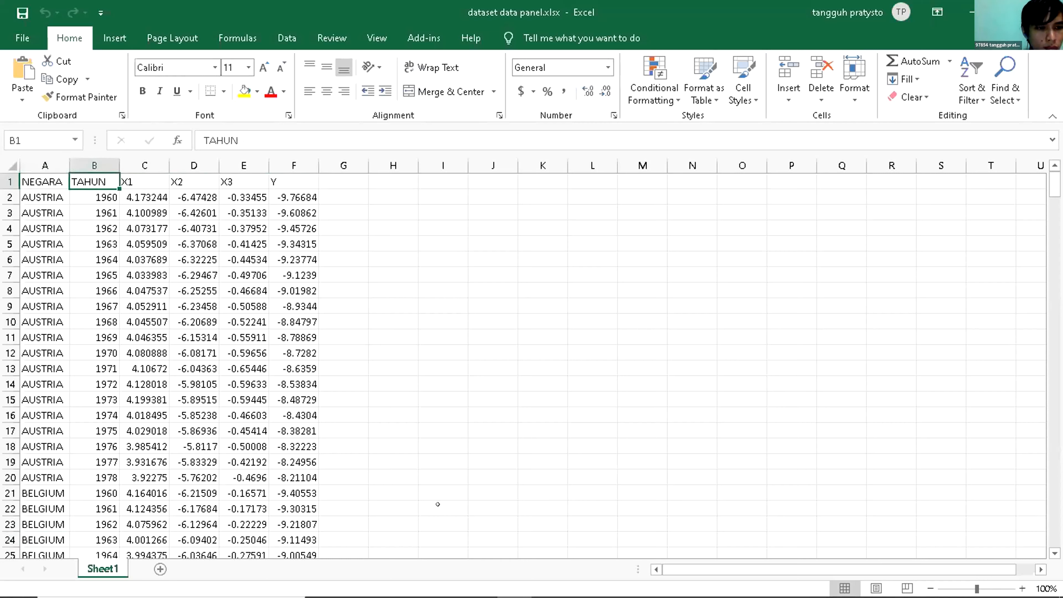
key("Right")
key("Right")
key("Left")
key("Left")
key("Left")
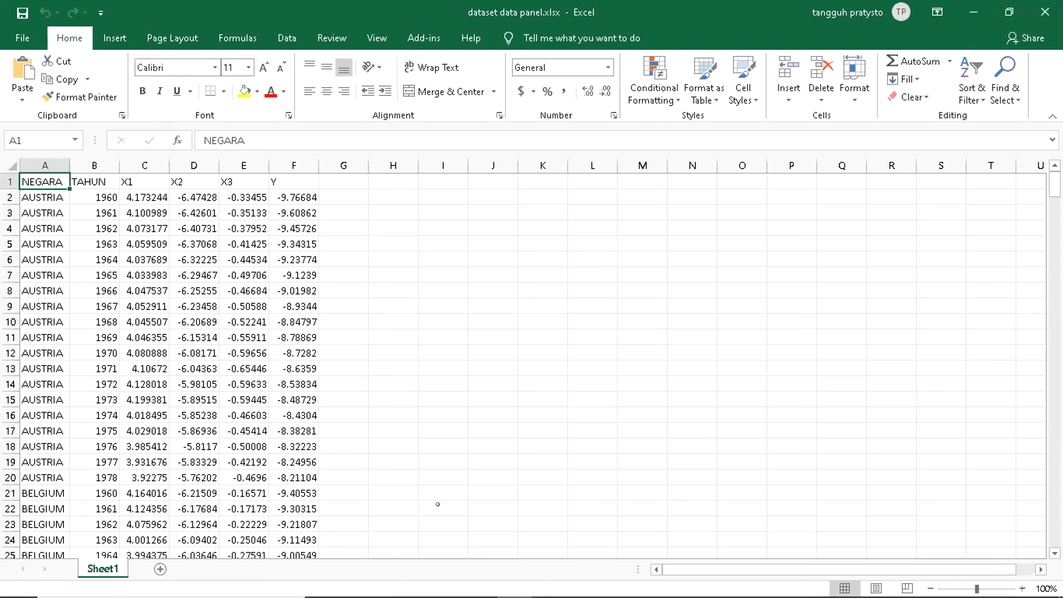
key("Right")
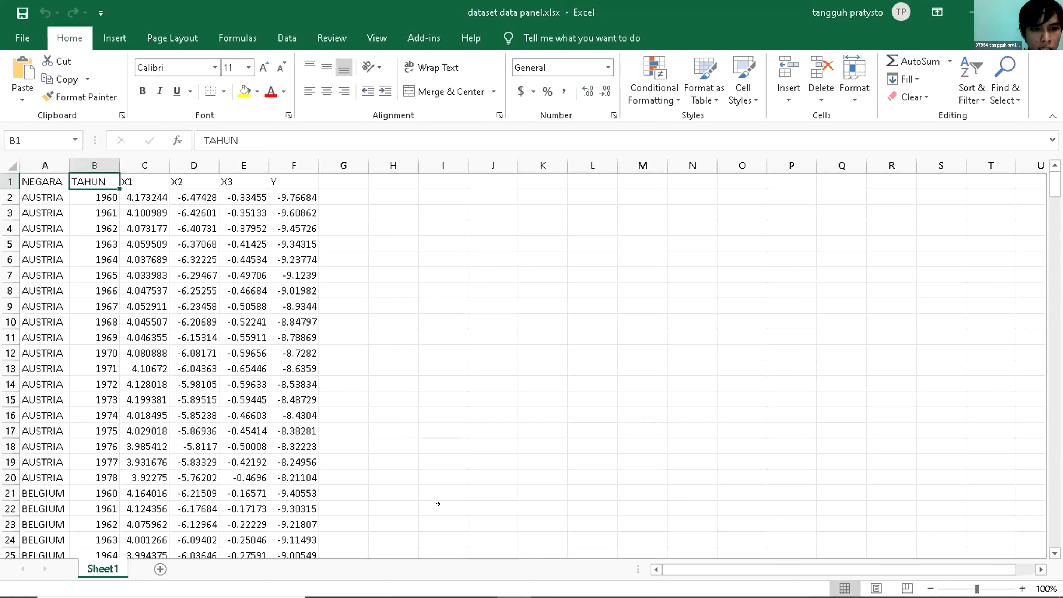
Step: Examine the variable headers X1, X2, X3 and Y in row 1, ending on X2
key("Right")
key("Right")
key("Right")
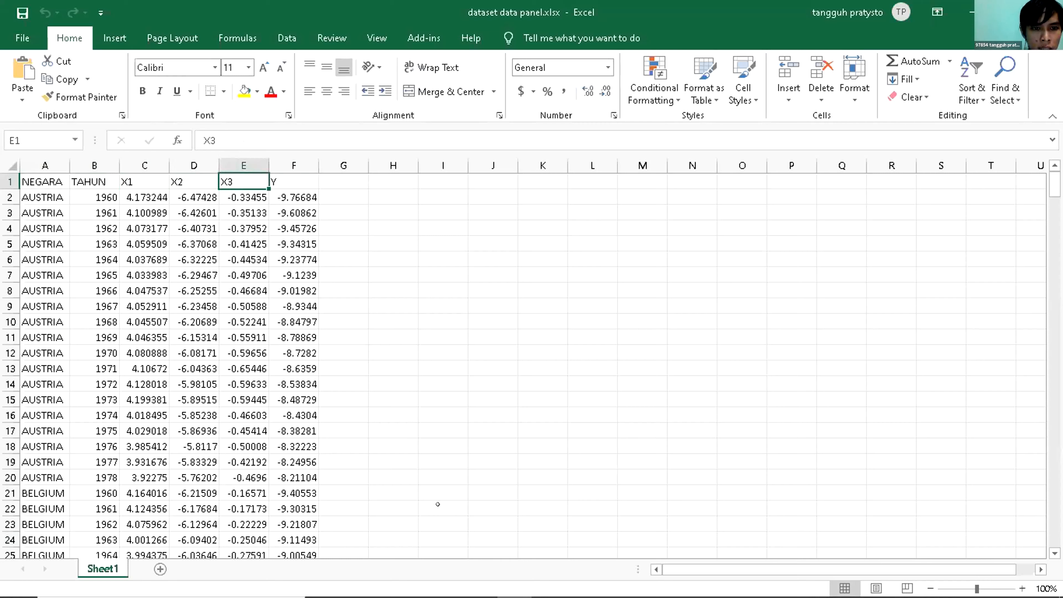
key("Right")
key("Left")
key("Left")
key("Left")
key("Left")
key("Right")
key("Right")
key("Right")
key("Right")
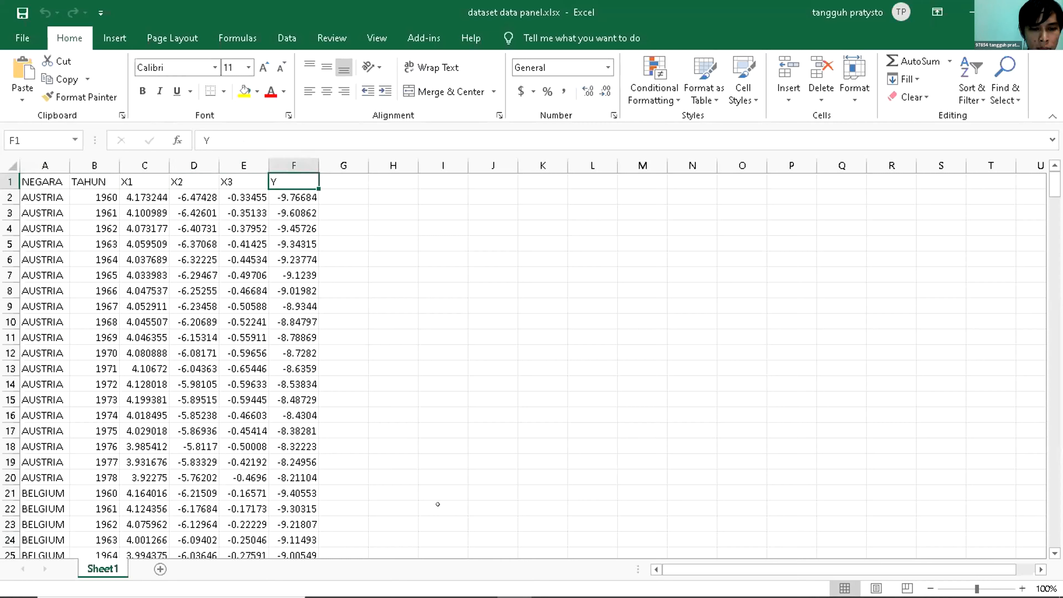
key("Right")
key("Left")
key("Left")
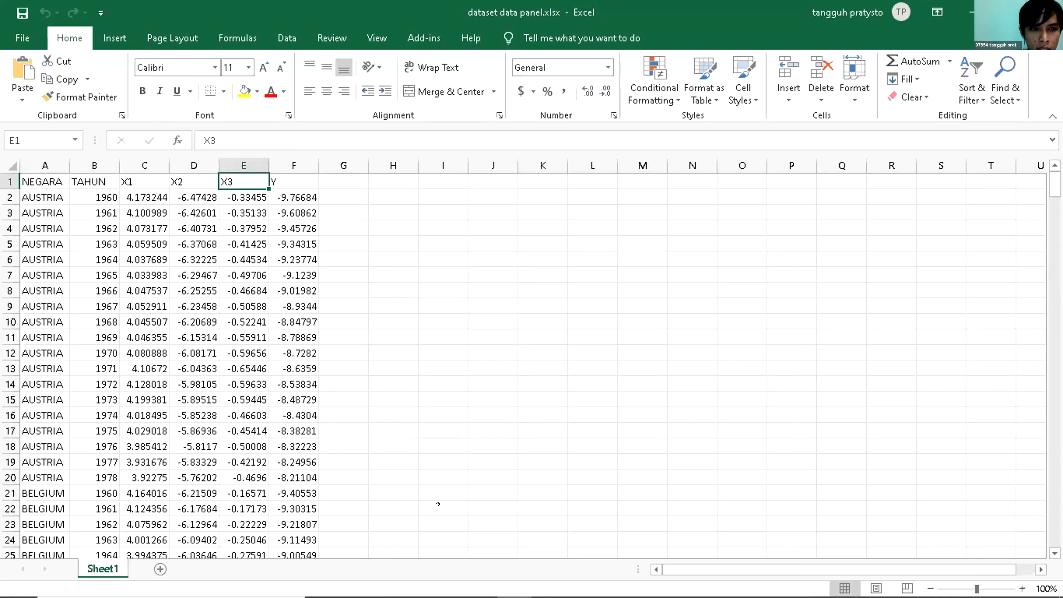
key("Left")
key("Left")
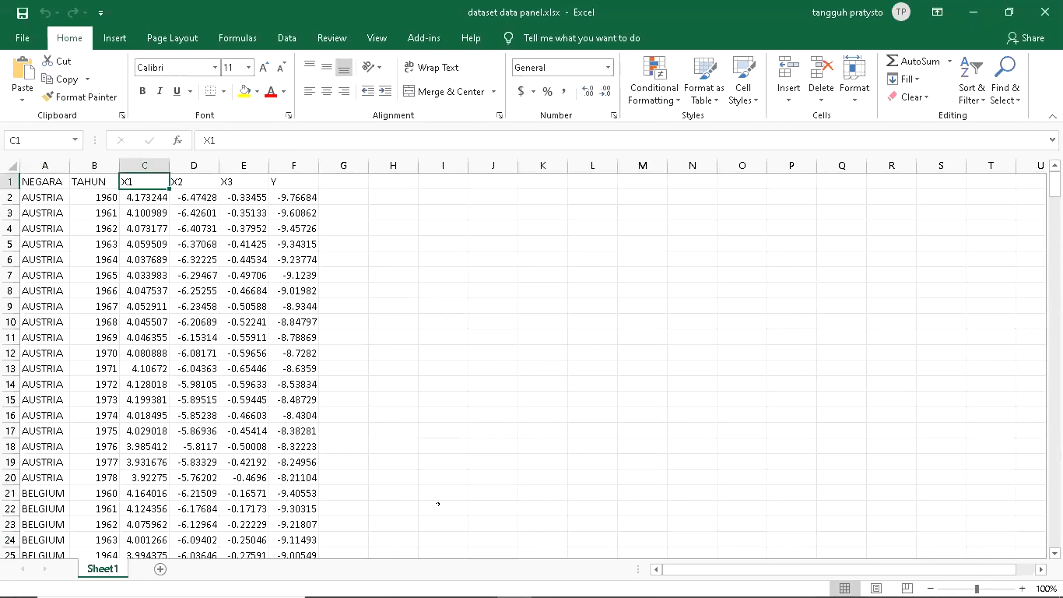
key("Right")
key("Right")
key("Left")
Step: Inspect the X2 values for Austria down to row 11 and return to the X2 header
key("Down")
key("Down")
key("Down")
key("Down")
key("Down")
key("Down")
key("Down")
key("Down")
key("Down")
key("Down")
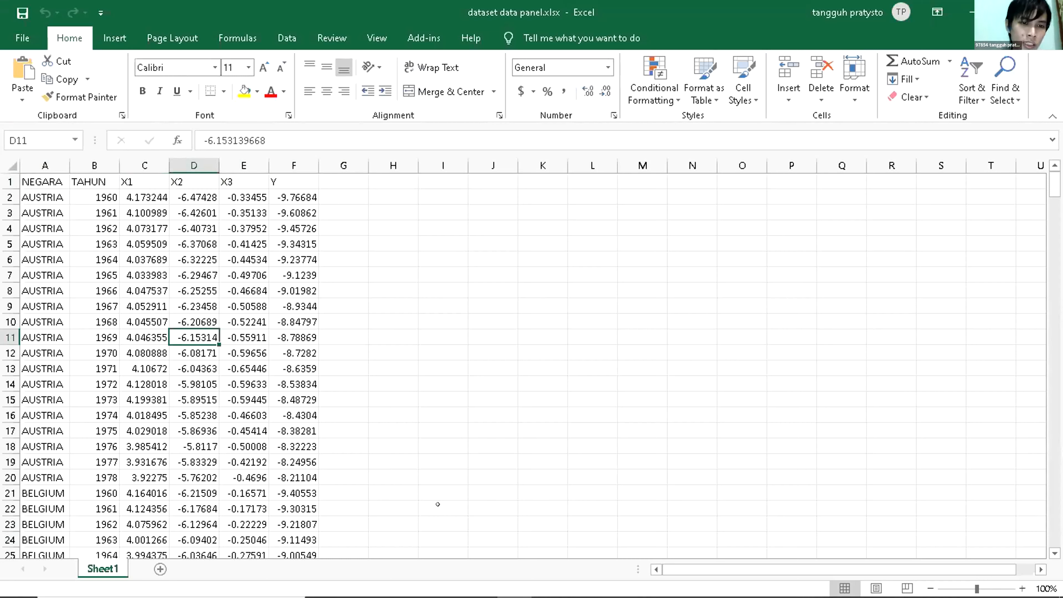
key("Up")
key("Up")
key("Up")
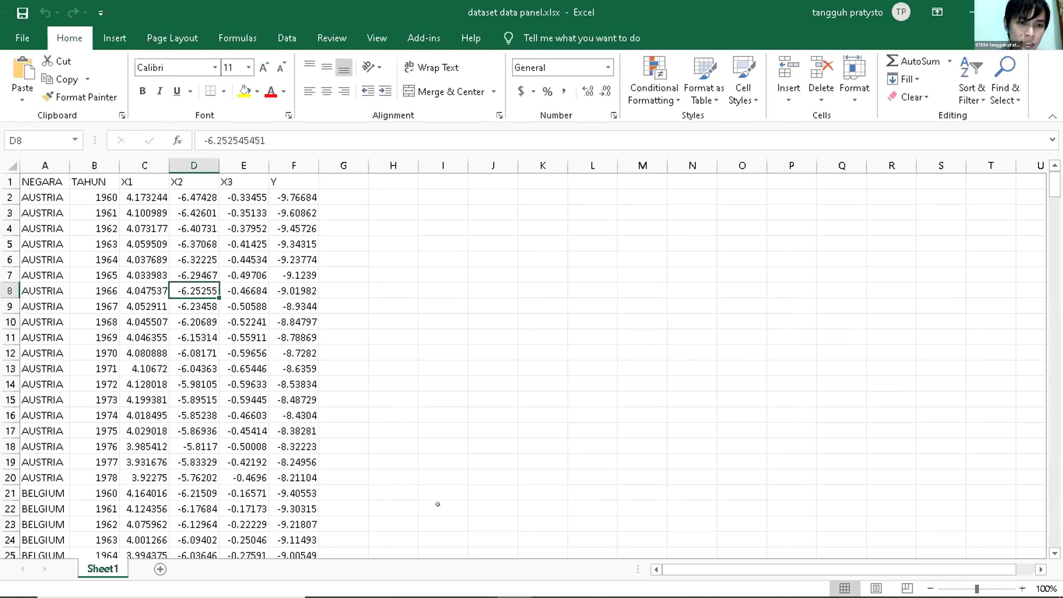
key("Up")
key("Up")
key("Up")
key("Up")
key("Up")
key("Up")
key("Up")
Step: Compare the X1, X2 and X3 headers with the Y header, ending on cell F1
key("Left")
key("Left")
key("Right")
key("Right")
key("Right")
key("Right")
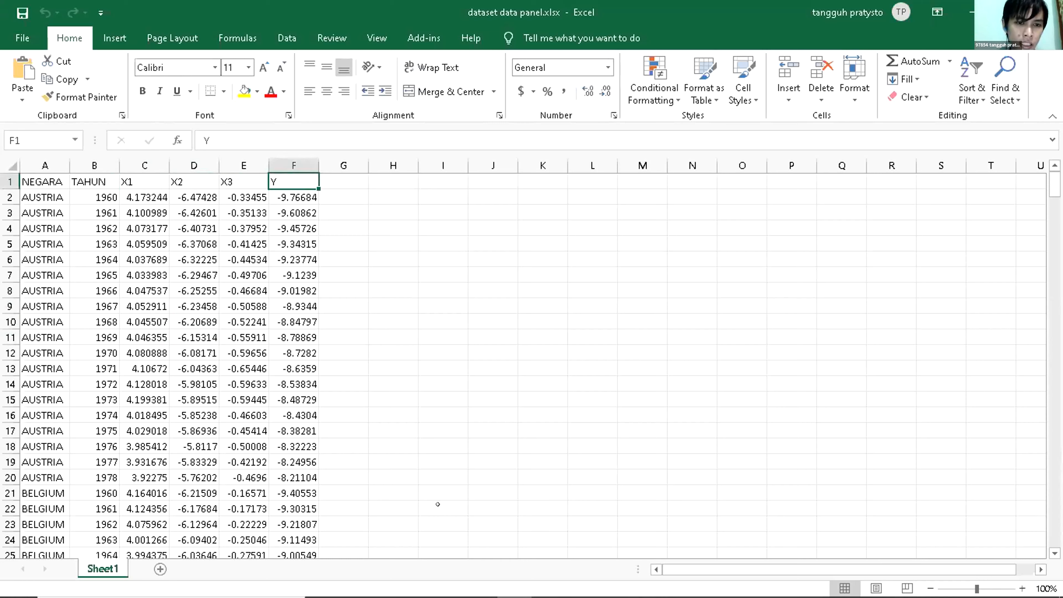
key("Left")
key("Left")
key("Left")
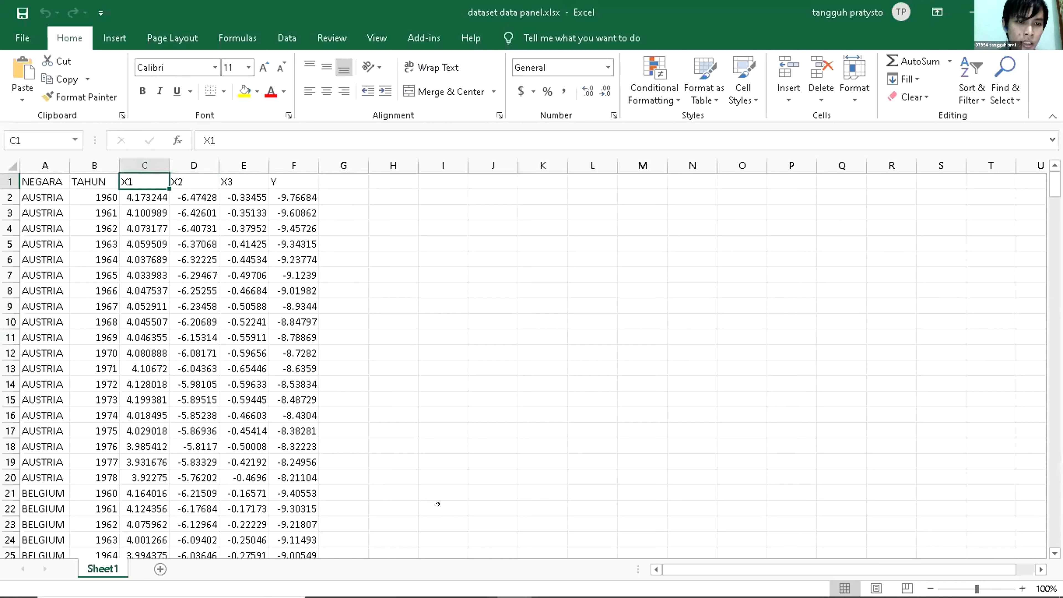
key("Right")
key("Right")
key("Right")
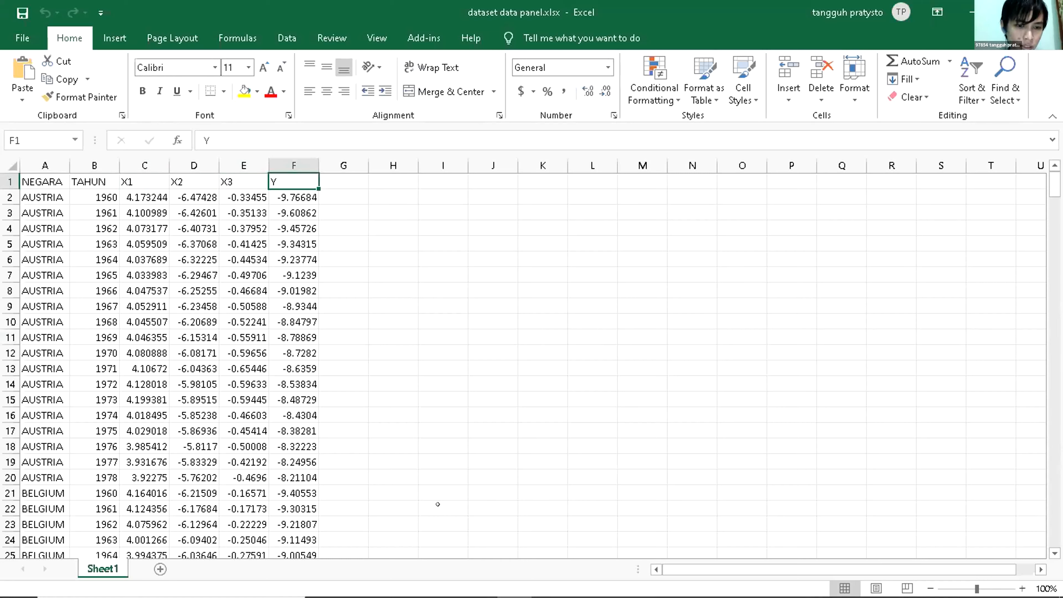
Step: Inspect the first Austria values in the Y and X1 columns, ending on cell C3
key("Down")
key("Down")
key("Down")
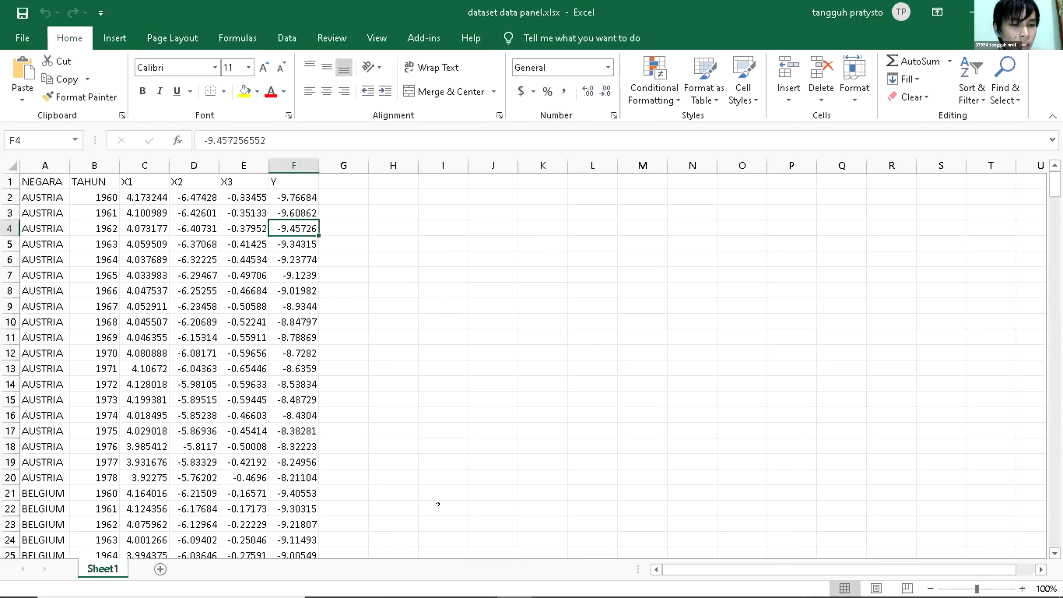
key("Left")
key("Left")
key("Left")
key("Up")
key("Up")
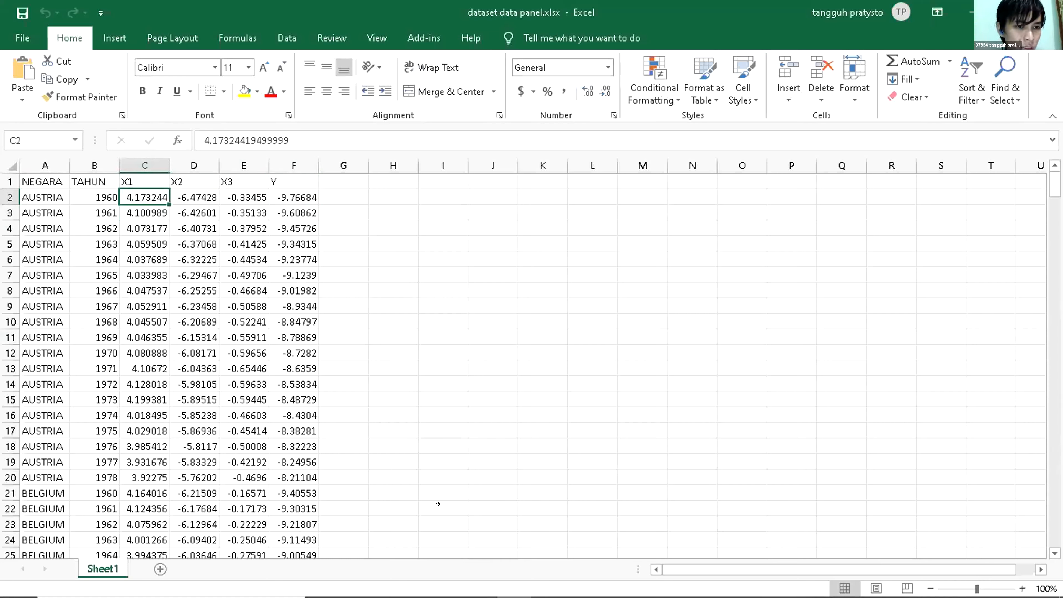
key("Left")
key("Right")
key("Up")
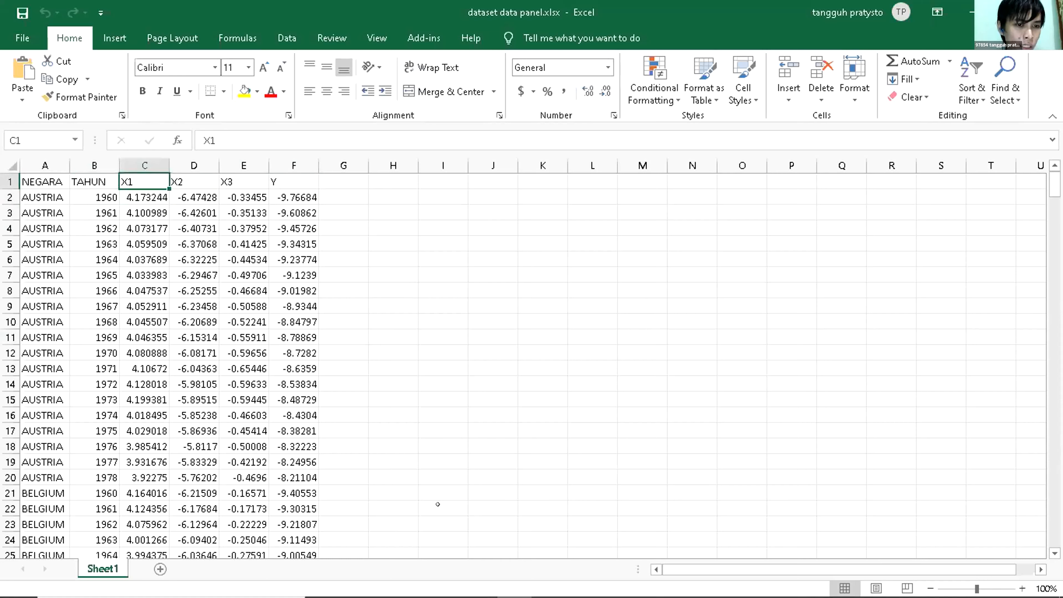
key("Down")
key("Down")
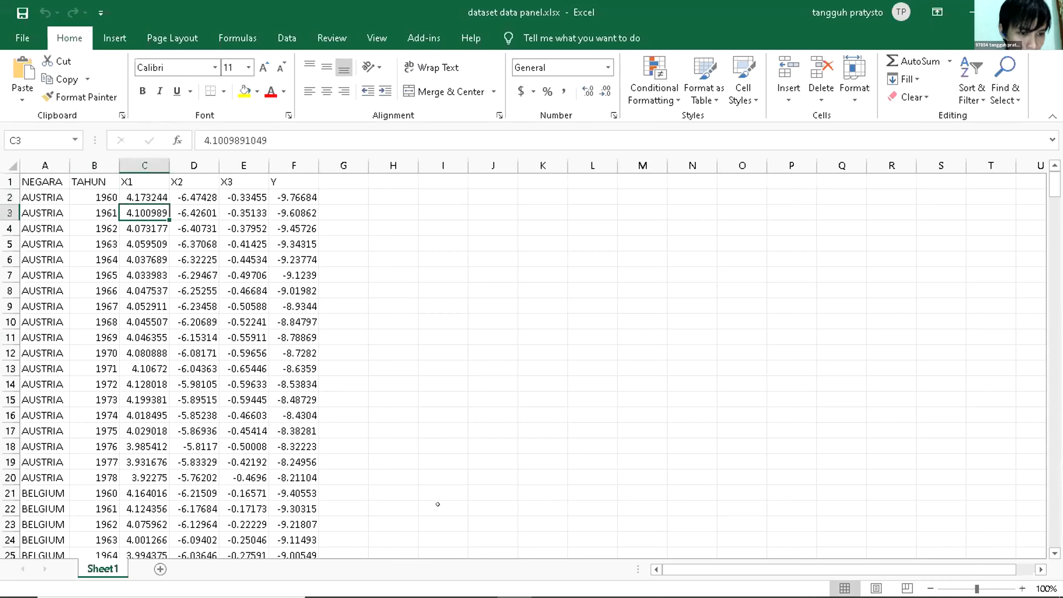
Step: Inspect the X1 values for Austria from 1961 down to the 1978 row, ending on cell C20
key("Down")
key("Down")
key("Down")
key("Down")
key("Down")
key("Down")
key("Down")
key("Down")
key("Down")
key("Down")
key("Down")
key("Down")
key("Down")
key("Down")
key("Down")
key("Down")
key("Down")
key("Down")
key("Down")
key("Up")
key("Up")
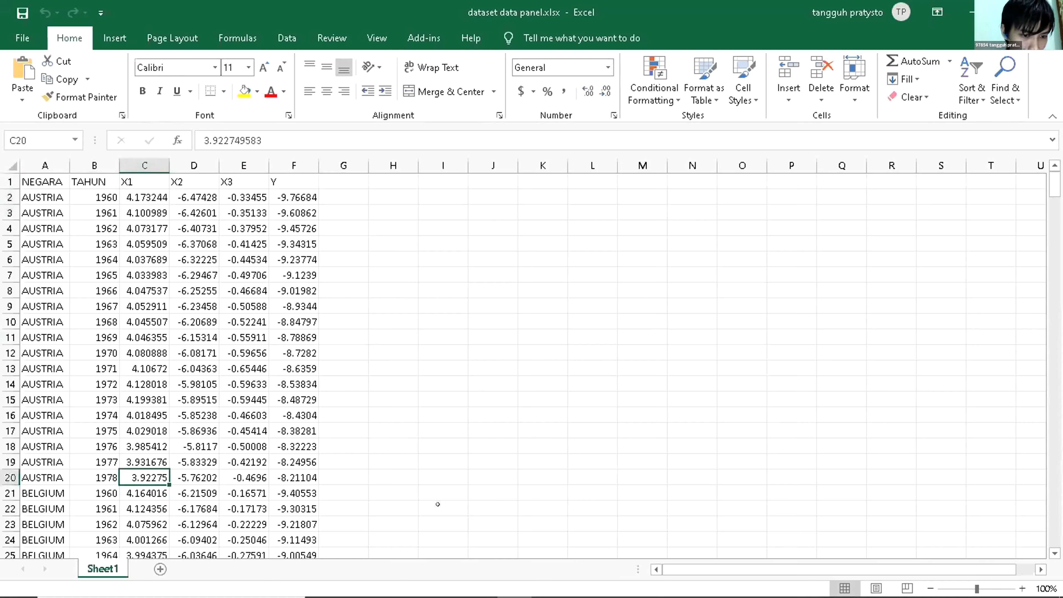
Step: Check the country and year cells beside the X1 value in Austria's 1978 row, returning to cell C20
key("Left")
key("Left")
key("Right")
key("Right")
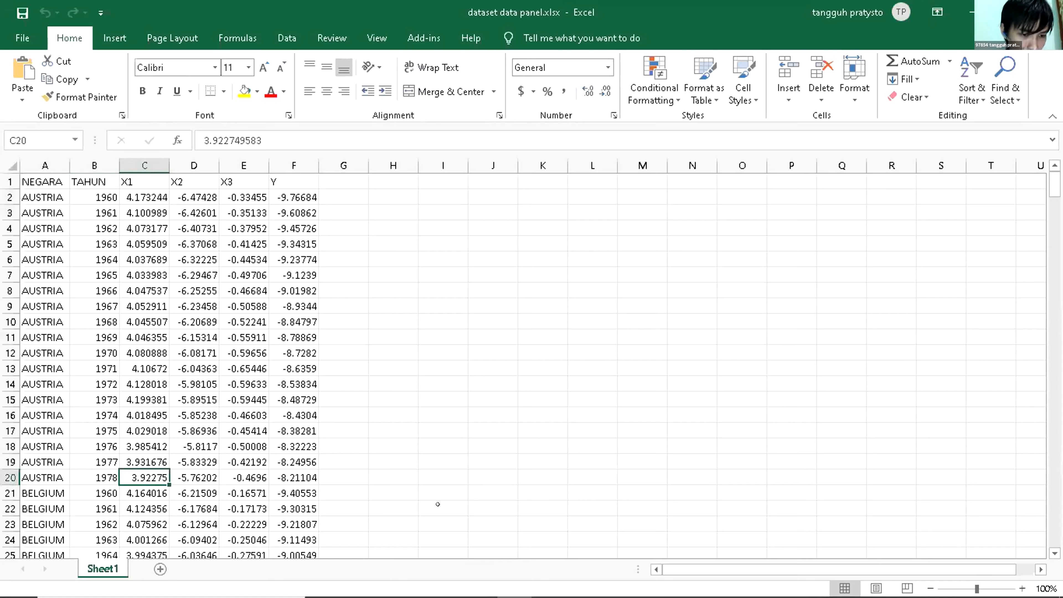
key("Left")
key("Left")
key("Right")
key("Right")
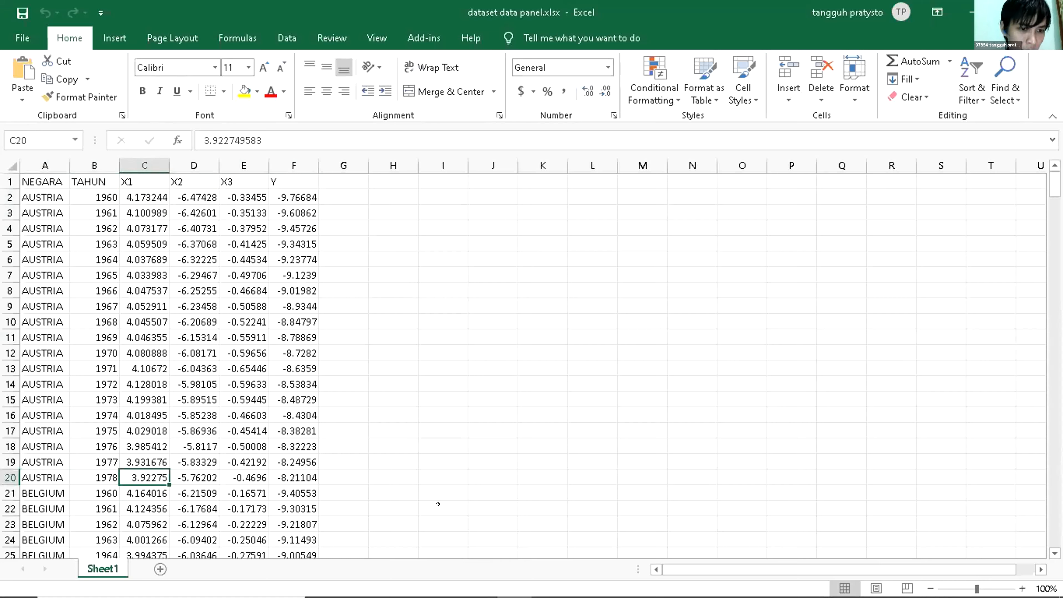
Step: Trace the Austria X1 values back up to the header and end on the 1960 value in cell C2
key("Up")
key("Up")
key("Up")
key("Up")
key("Up")
key("Up")
key("Up")
key("Up")
key("Up")
key("Up")
key("Up")
key("Up")
key("Up")
key("Up")
key("Up")
key("Up")
key("Up")
key("Up")
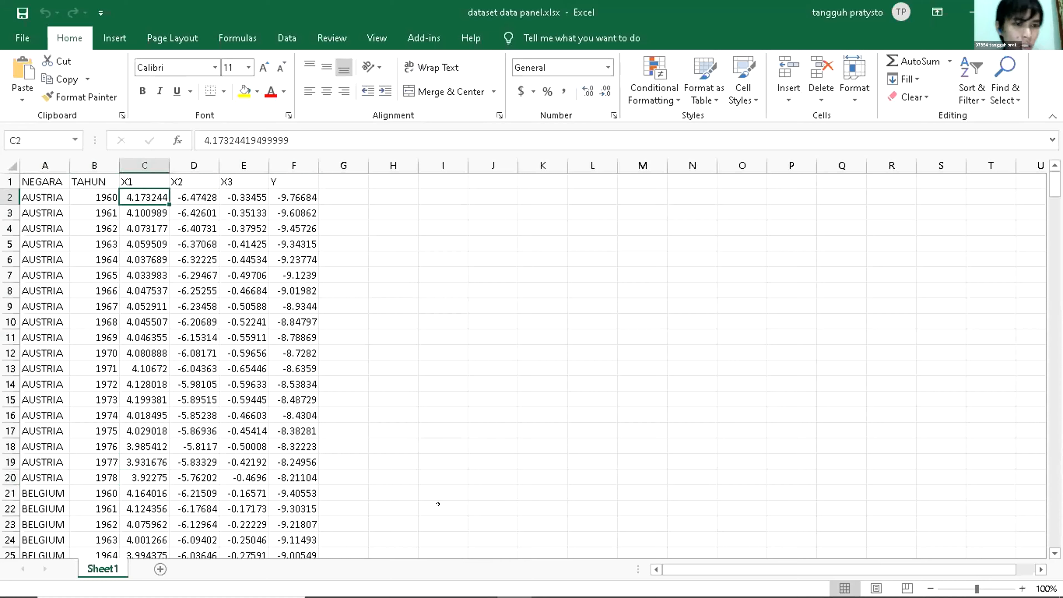
key("Up")
key("Down")
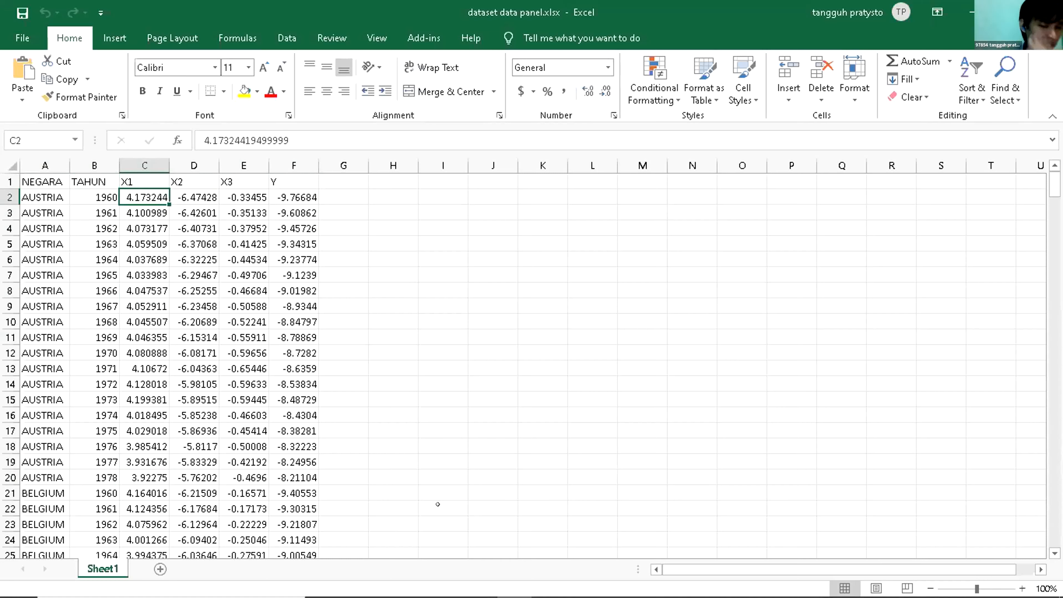
Step: Inspect Austria's X2 values from cell D2 down to row 14 and partway back up
key("Right")
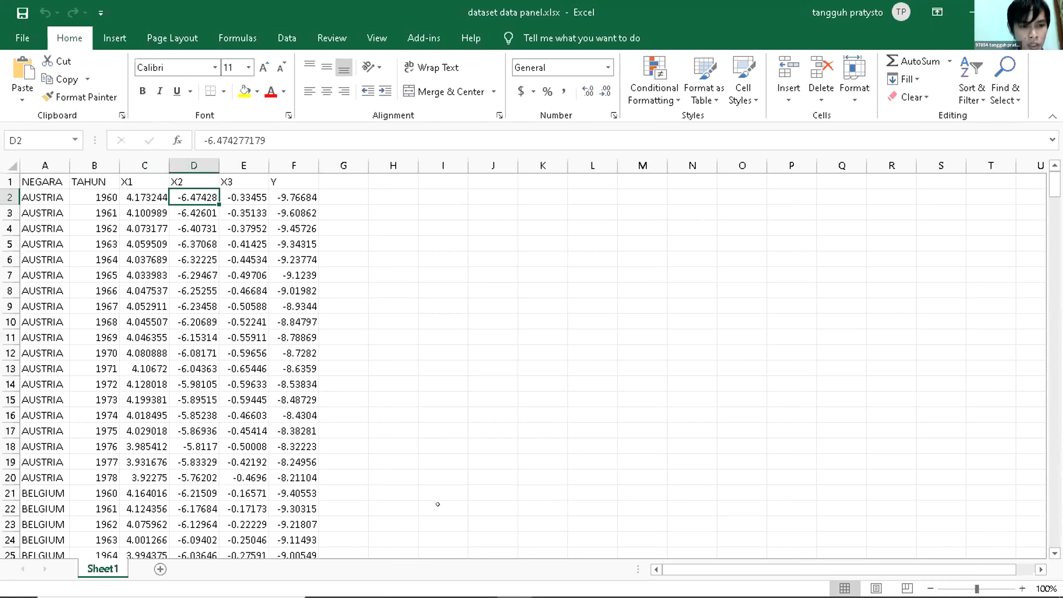
key("Down")
key("Down")
key("Down")
key("Down")
key("Down")
key("Down")
key("Down")
key("Down")
key("Down")
key("Down")
key("Down")
key("Down")
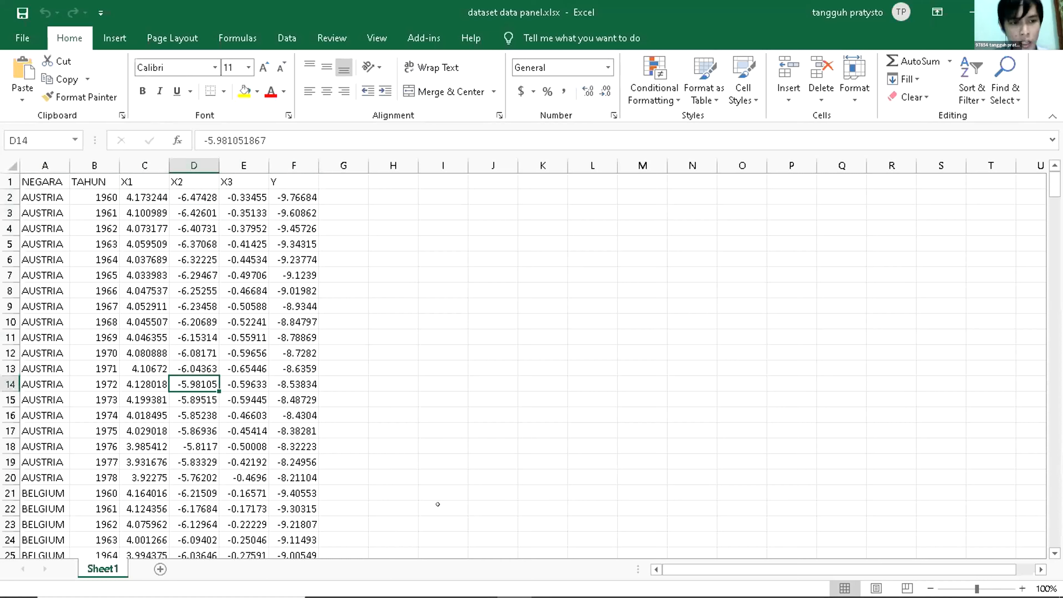
key("Up")
key("Up")
key("Up")
key("Up")
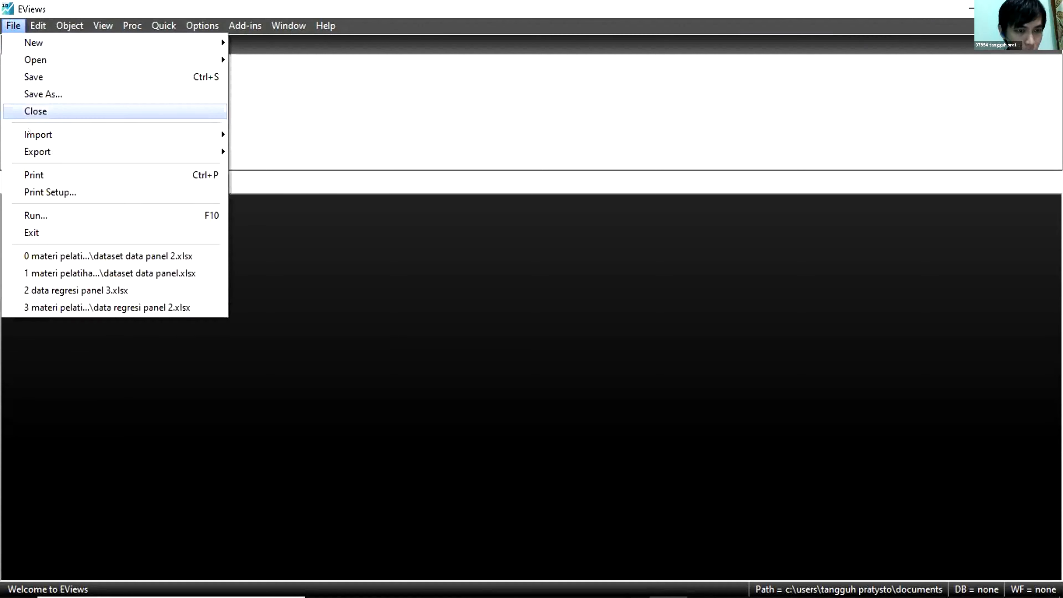
Step: Switch to the PowerPoint presentation and read from the "Input Data Panel" slide to the "Impor Data Excel" slide
mouse_move(28, 131)
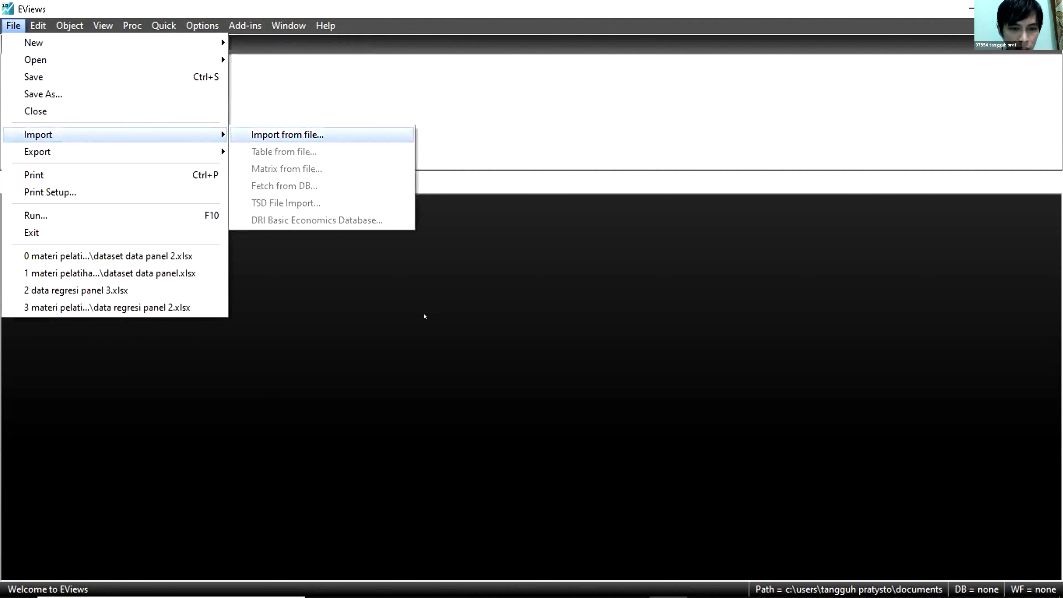
mouse_move(712, 580)
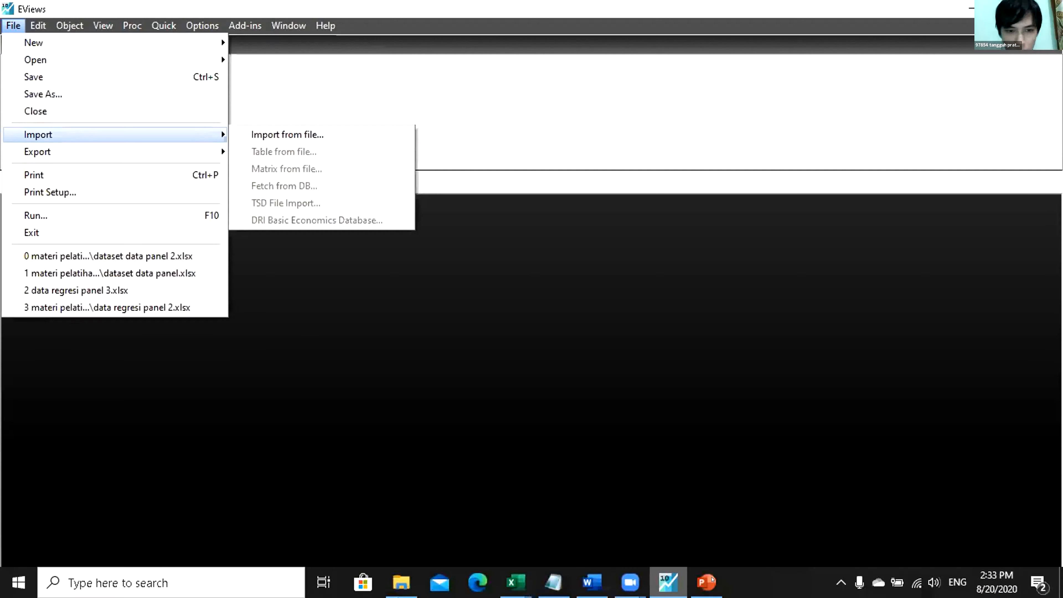
left_click(706, 582)
left_click(102, 252)
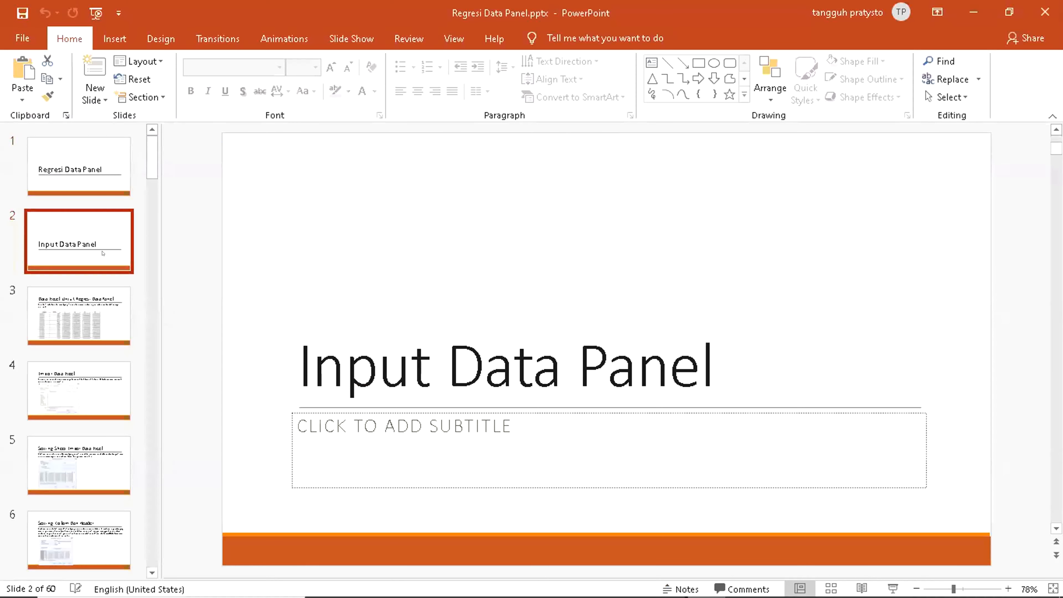
key("Down")
key("Down")
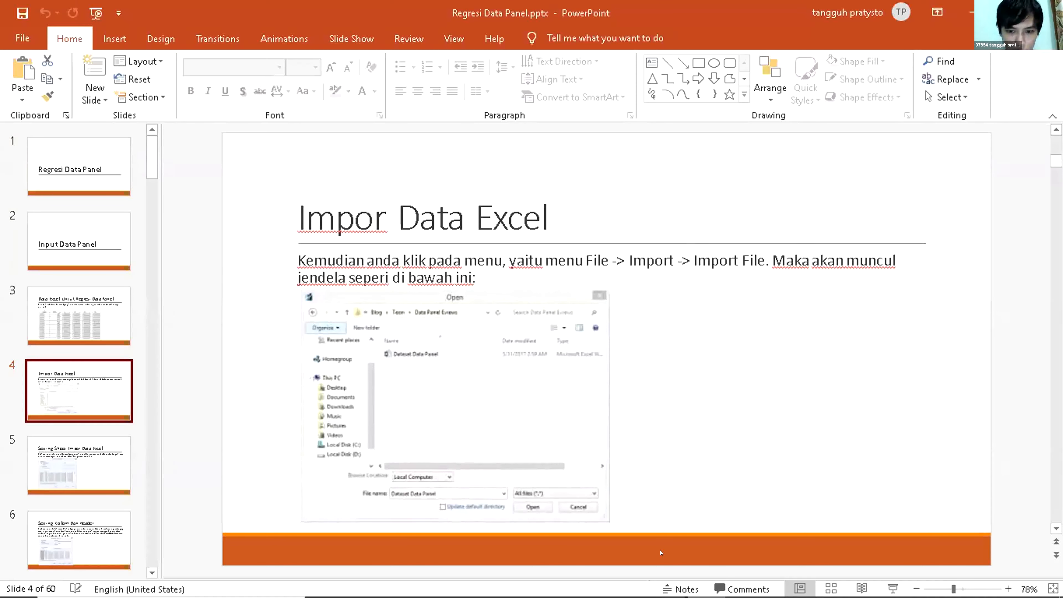
Step: Switch to EViews and start an import from file, browsing the Documents folder
mouse_move(661, 554)
left_click(668, 582)
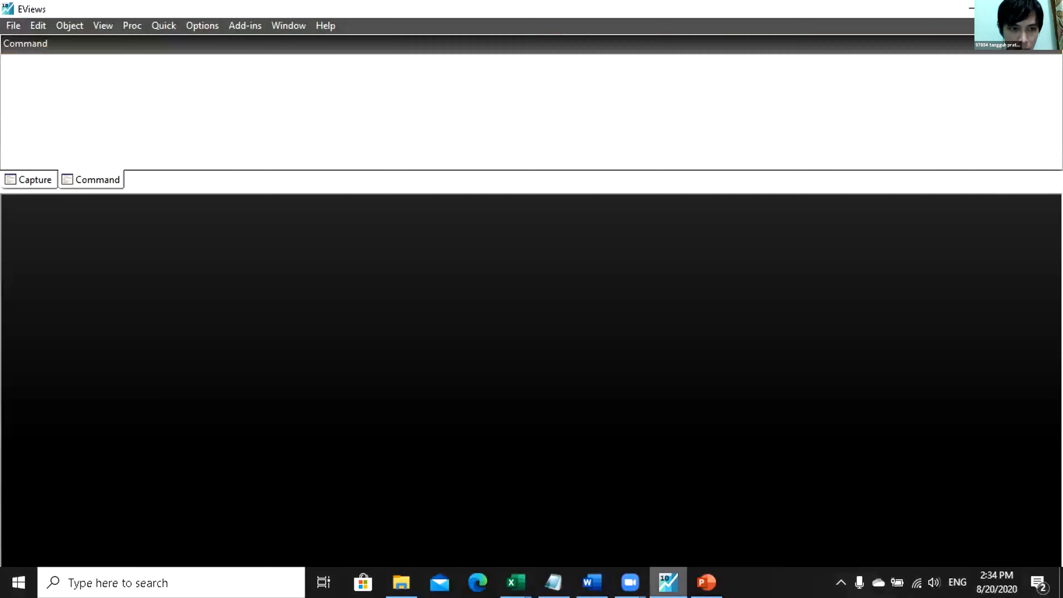
left_click(13, 25)
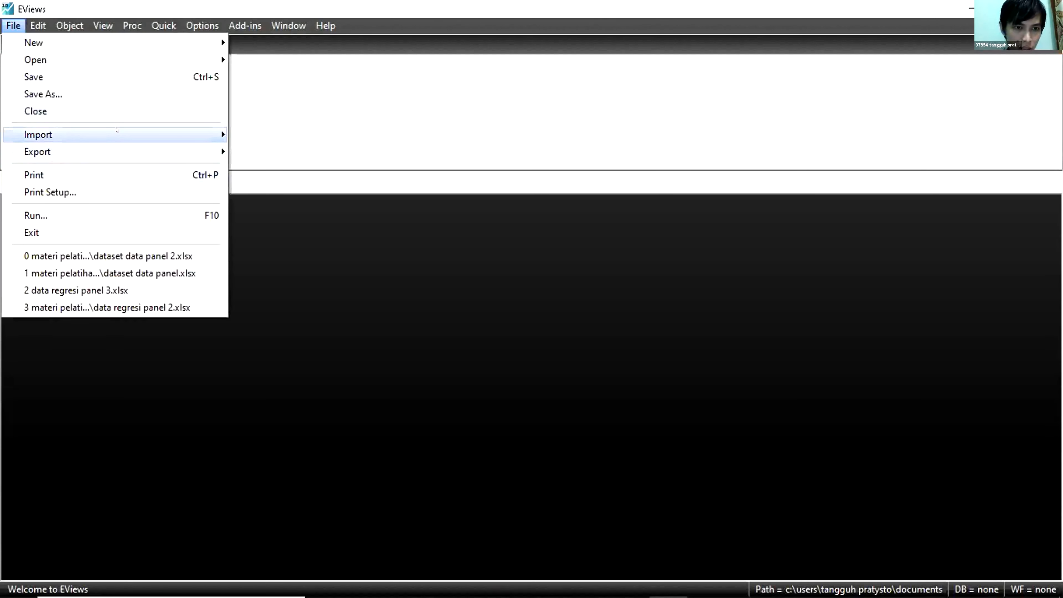
mouse_move(116, 133)
left_click(268, 120)
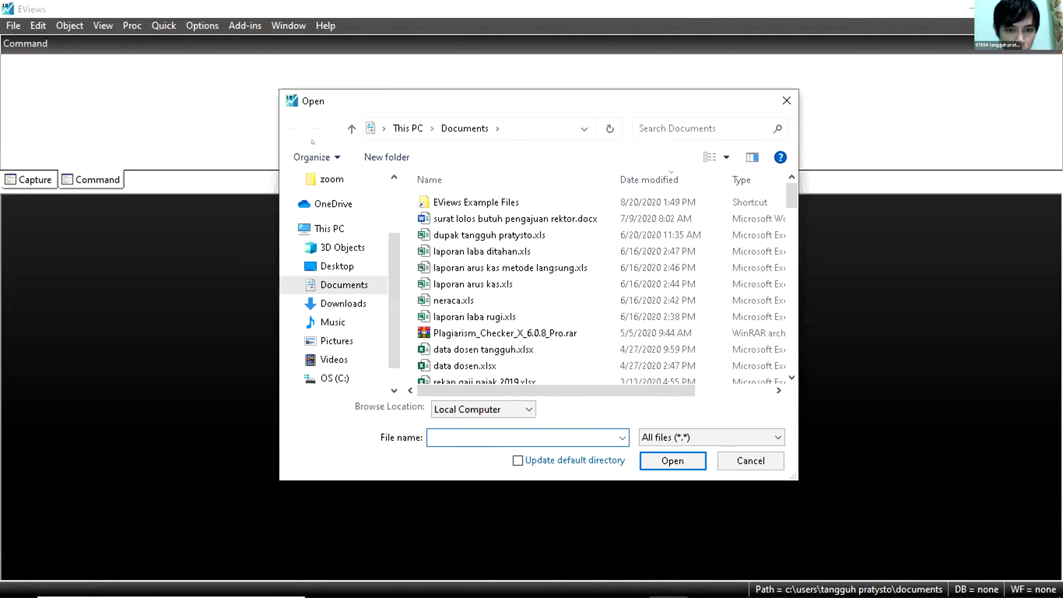
left_click(339, 278)
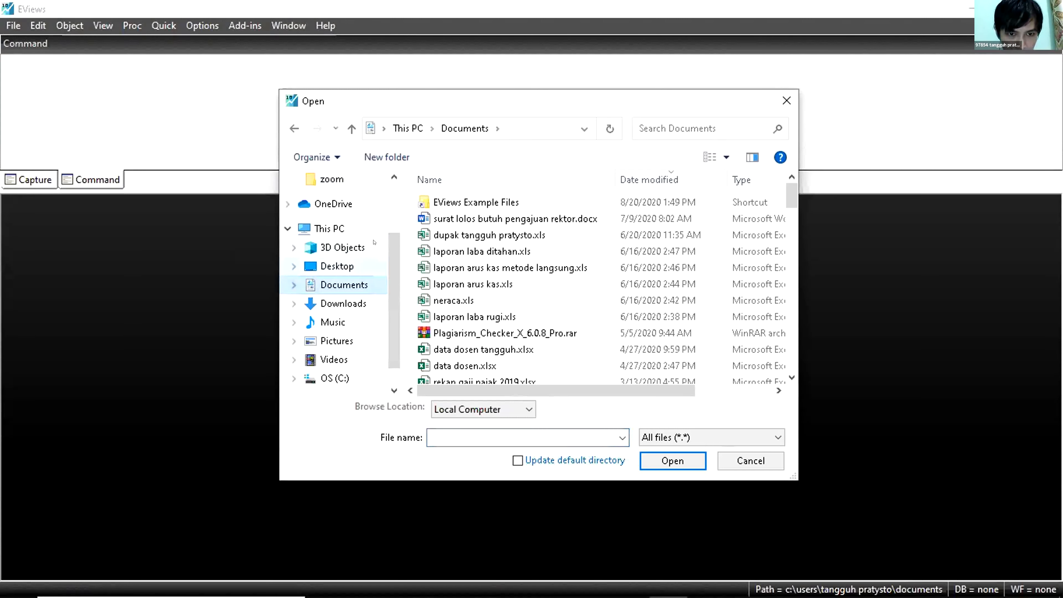
Step: Find the materi pelatihan folder in Documents and open its materi eviews subfolder
left_click_drag(394, 252, 400, 155)
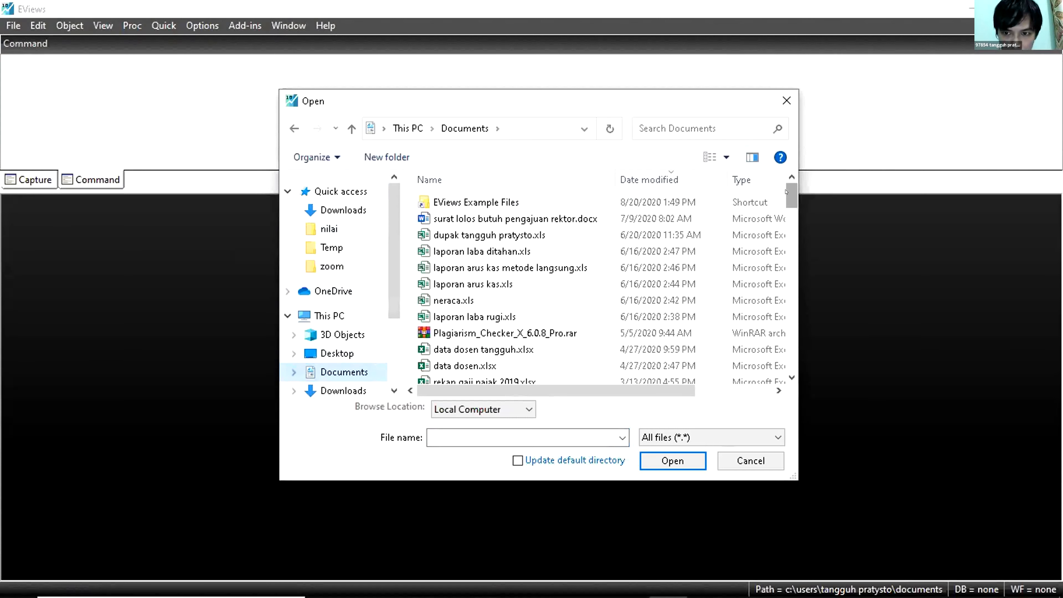
left_click_drag(789, 277, 786, 291)
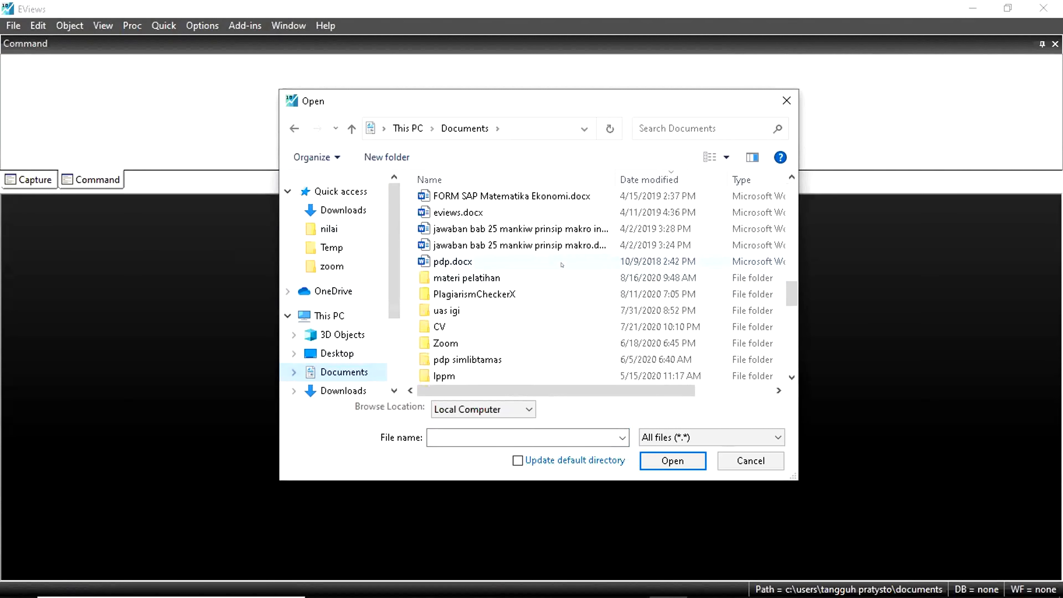
double_click(562, 276)
key("Down")
key("Return")
key("Down")
key("Up")
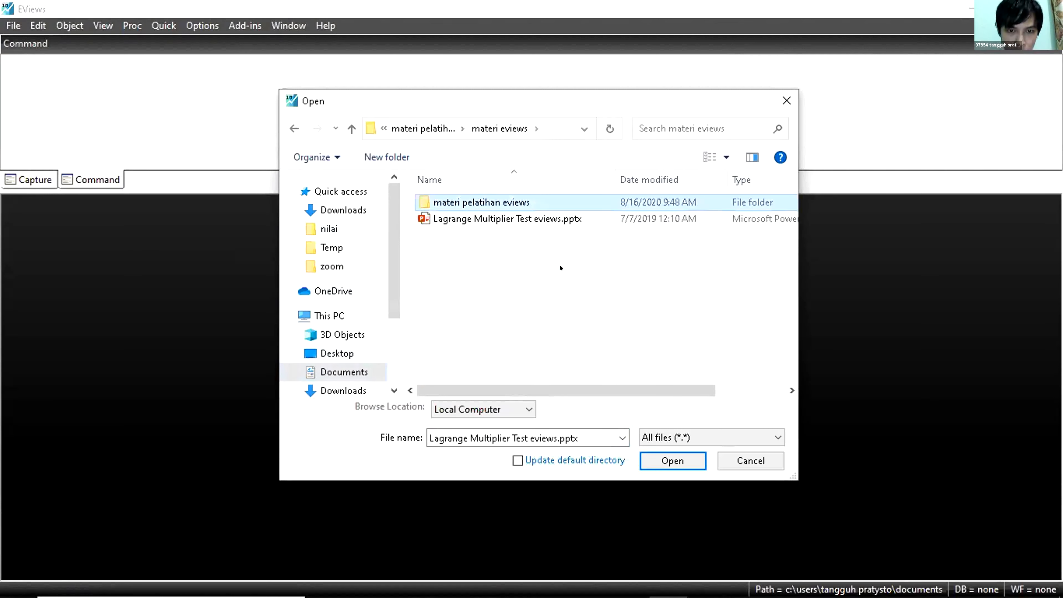
Step: Open the materi pelatihan eviews folder and go through New folder into its materi eviews subfolder
key("Return")
key("Down")
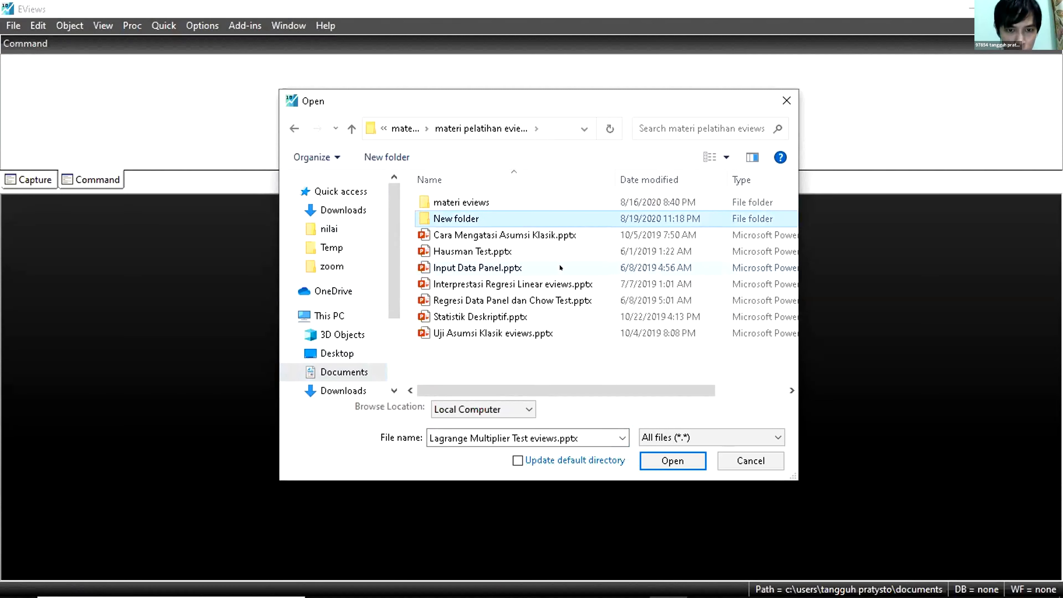
key("Return")
key("Down")
key("Up")
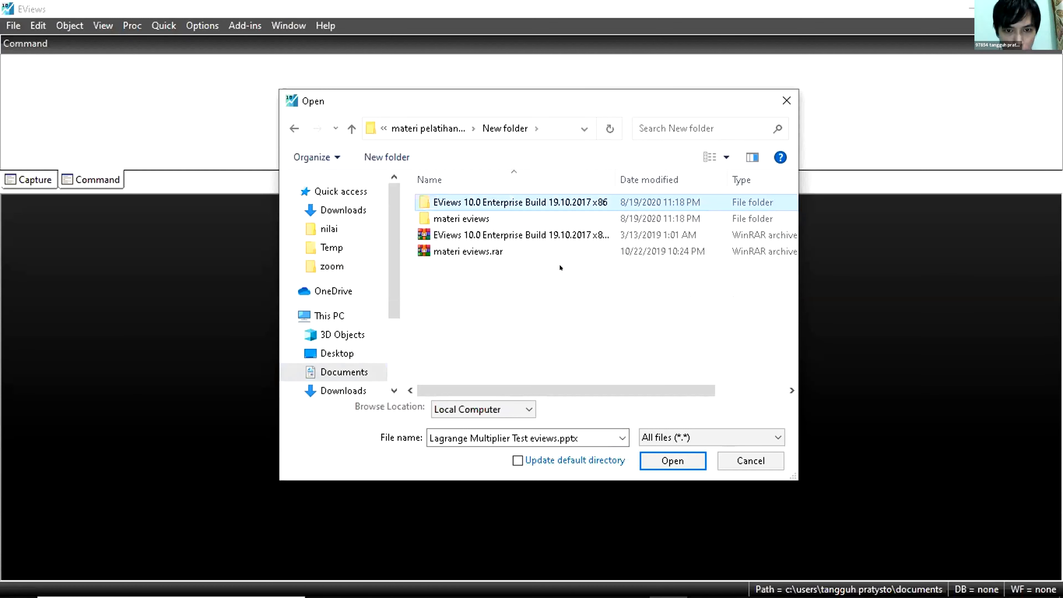
key("Down")
key("Return")
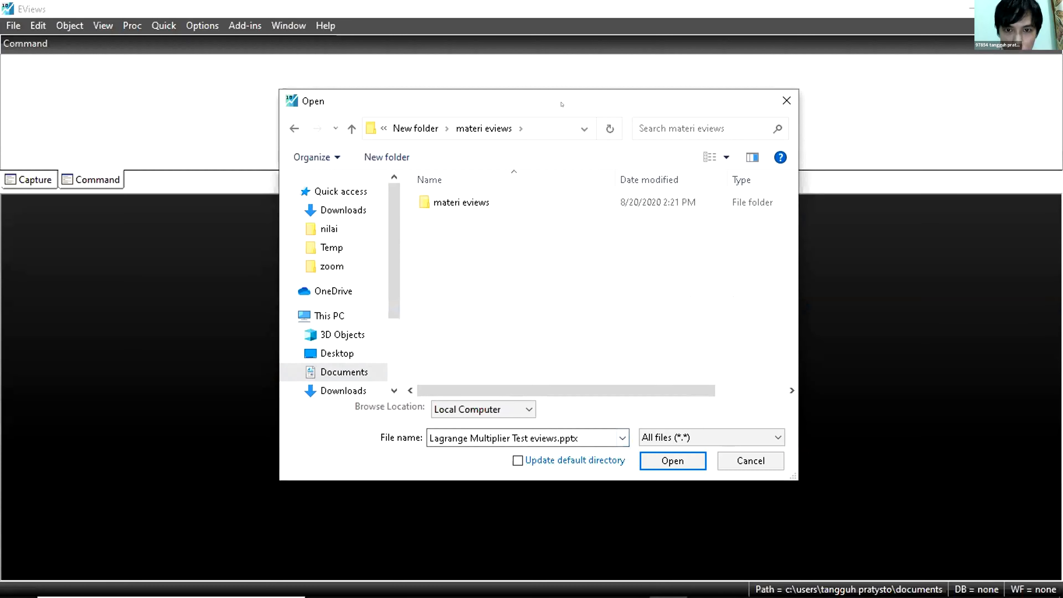
Step: Set the file type filter to Excel file (*.xlsx; *.xlsm) and open the nested materi eviews folder
left_click_drag(463, 91, 343, 62)
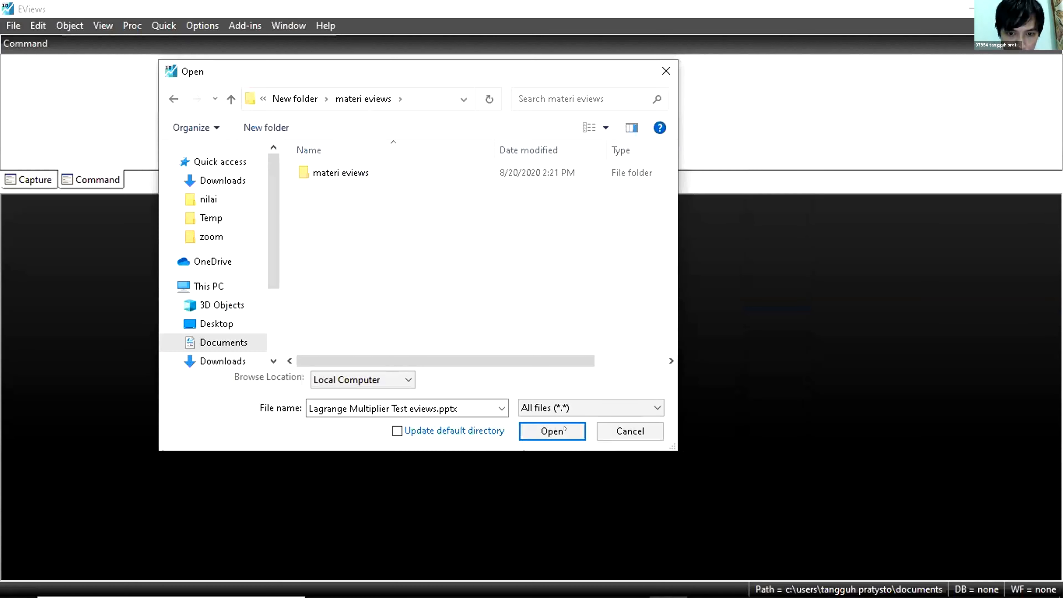
left_click(564, 406)
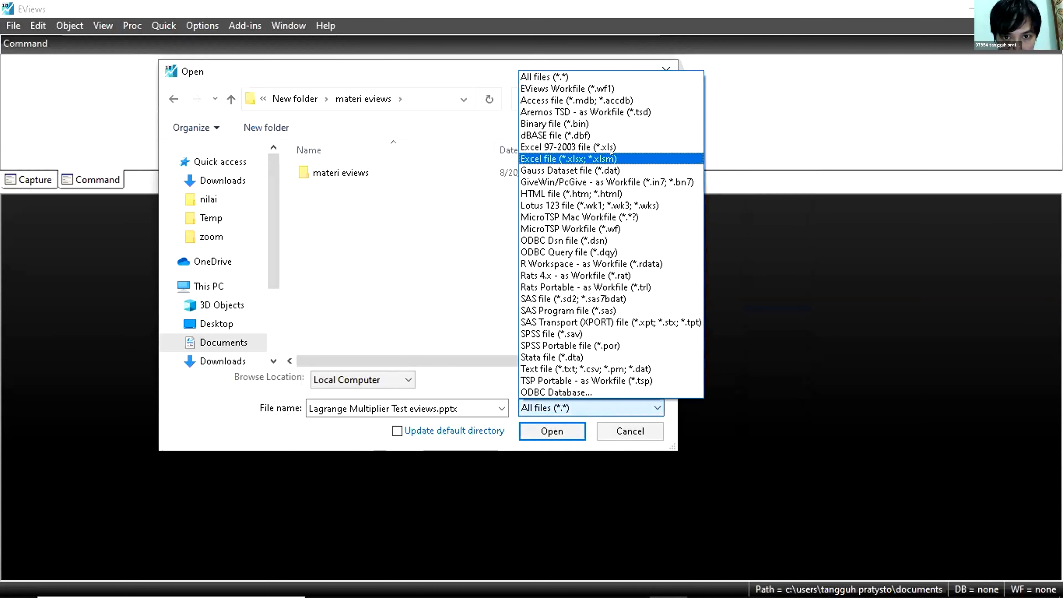
left_click(603, 146)
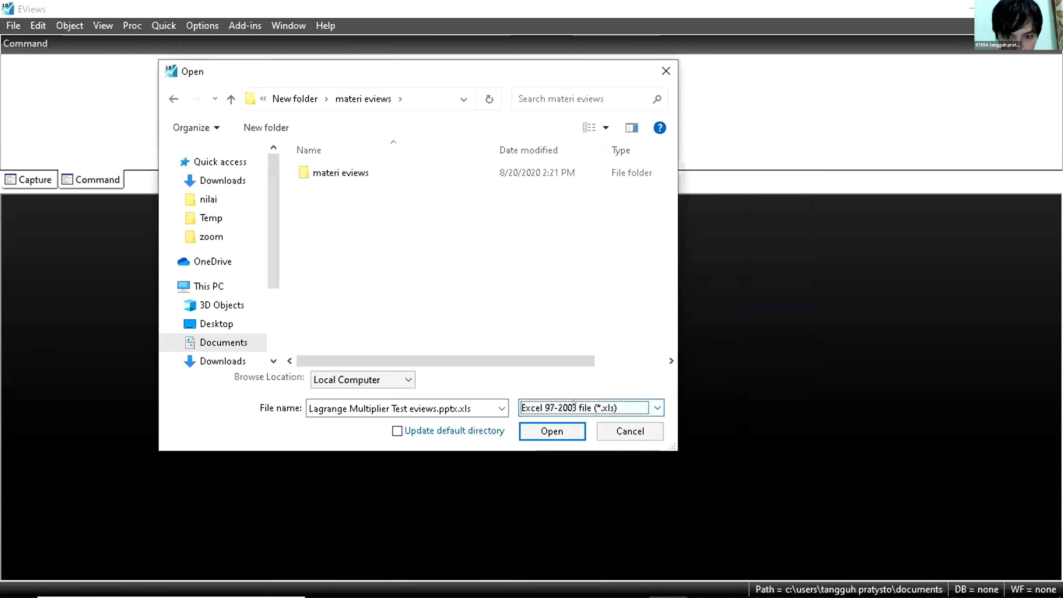
left_click(562, 412)
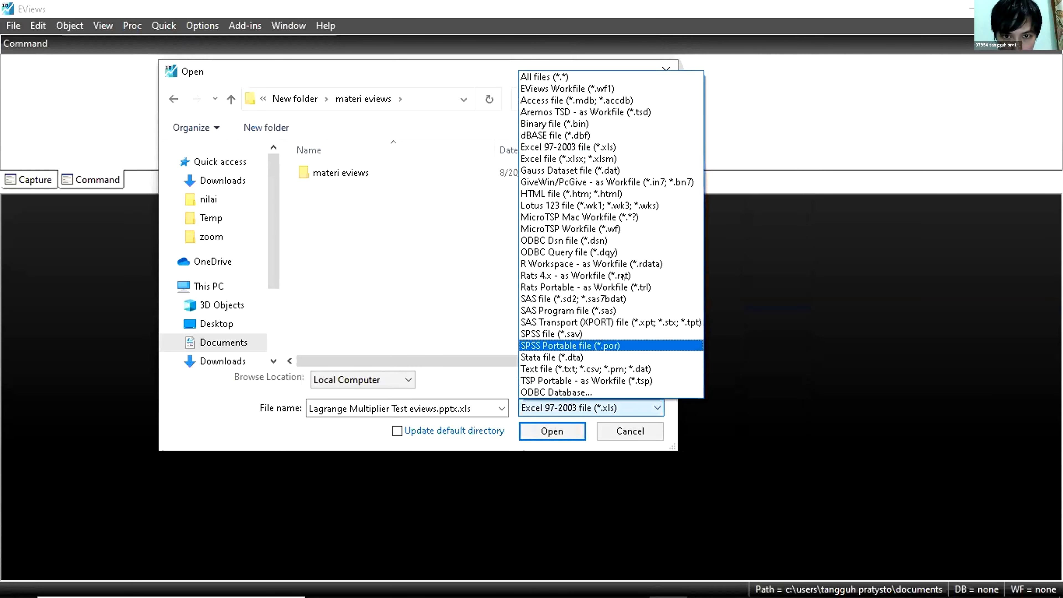
left_click(623, 163)
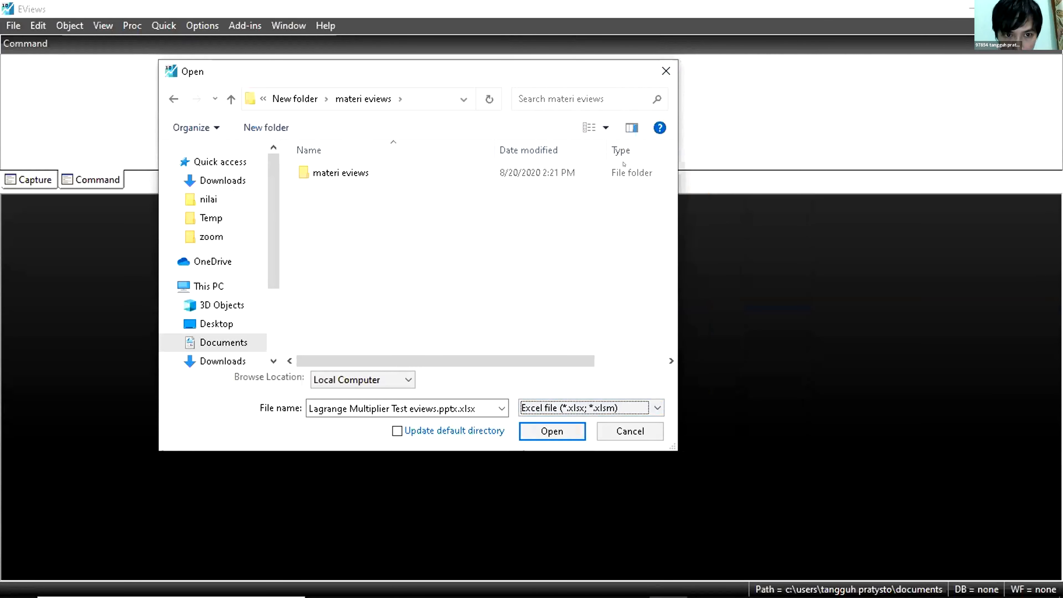
double_click(362, 174)
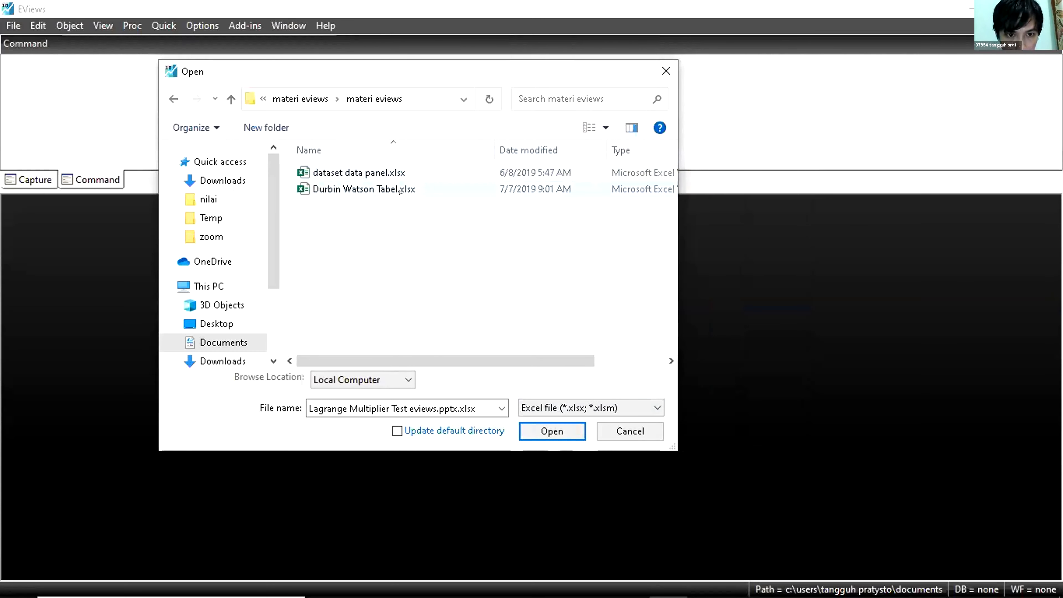
Step: Keep the Excel file (*.xlsx; *.xlsm) filter and open dataset data panel.xlsx for import
left_click(537, 402)
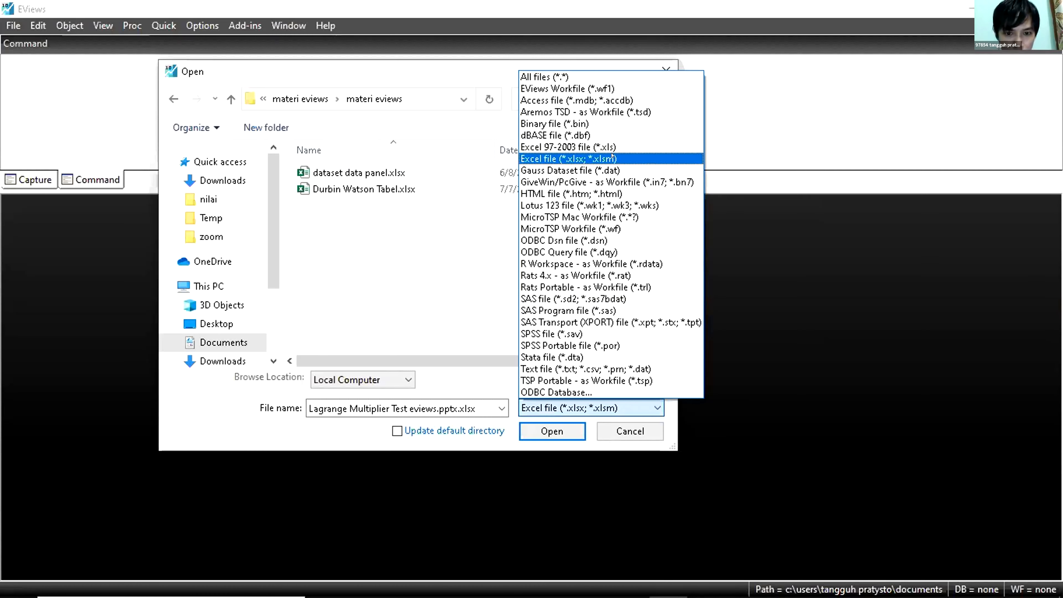
left_click(612, 158)
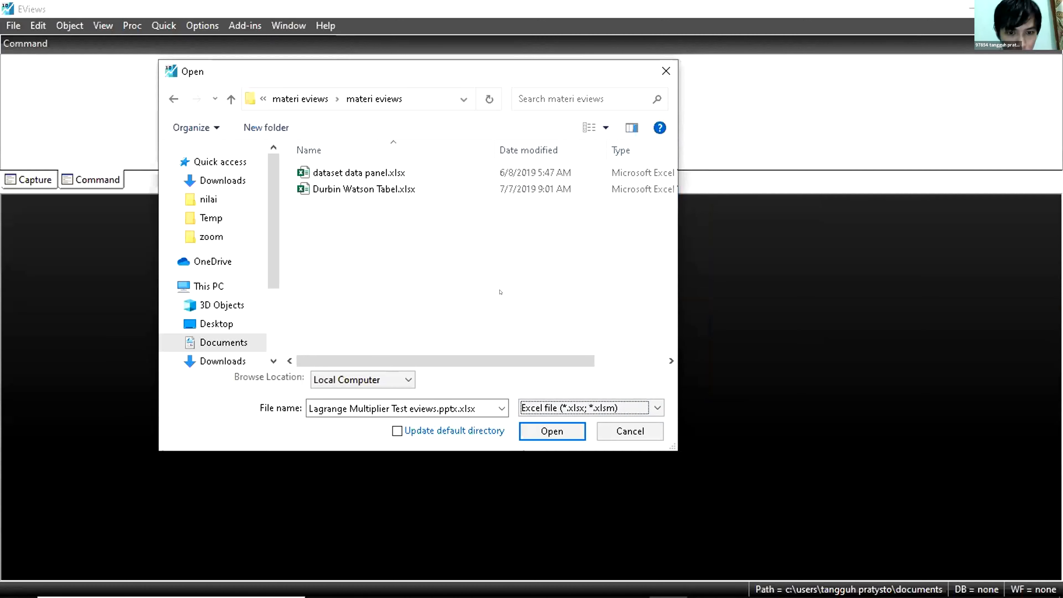
left_click(387, 177)
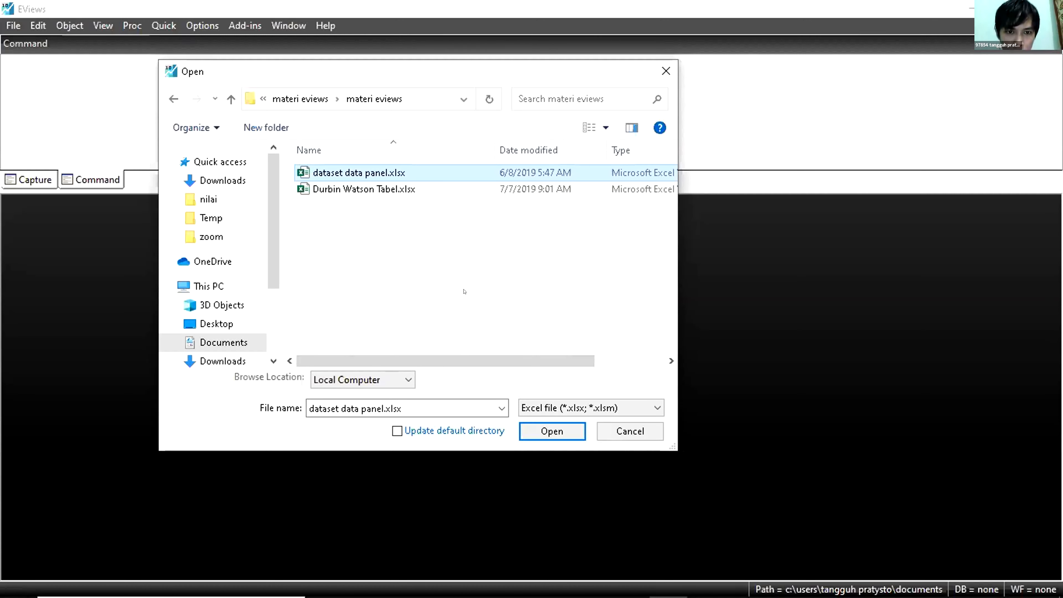
double_click(401, 174)
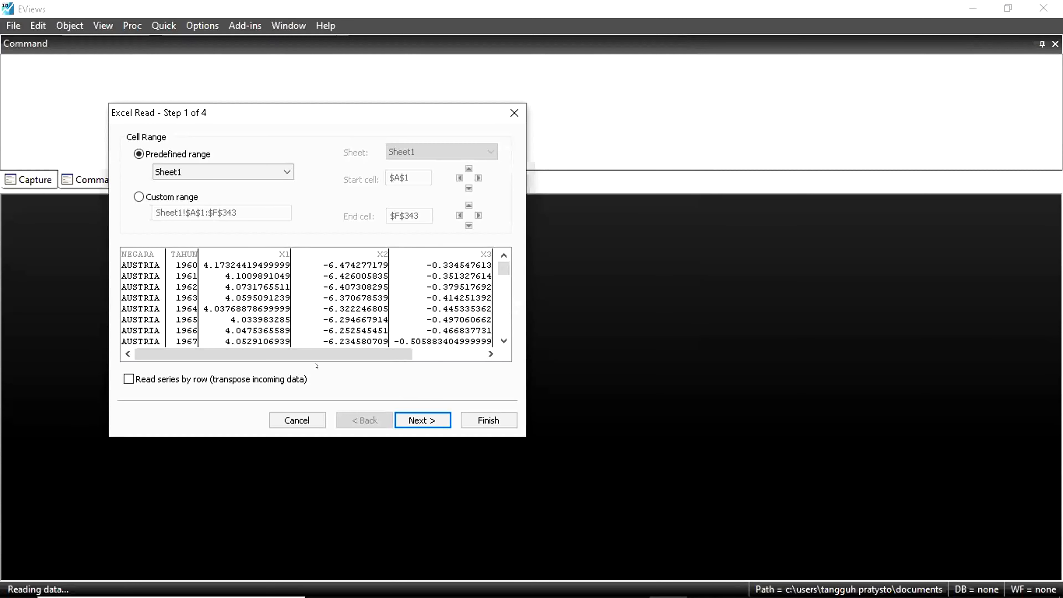
Step: Accept the Sheet1 range, the single names-only header line and the default column settings, advancing to the import structure settings
left_click(413, 414)
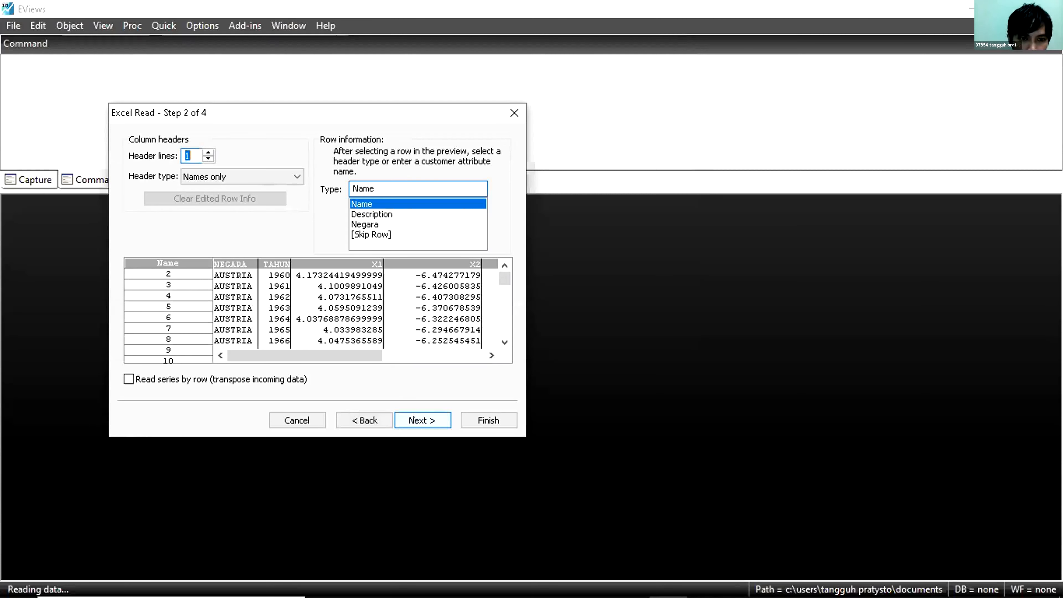
left_click(412, 414)
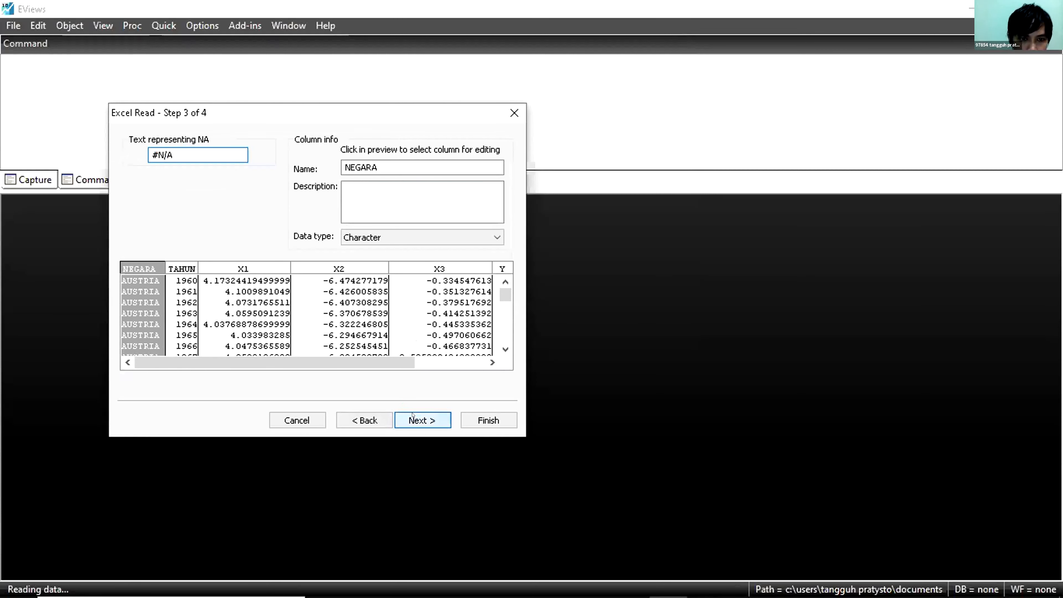
left_click(412, 415)
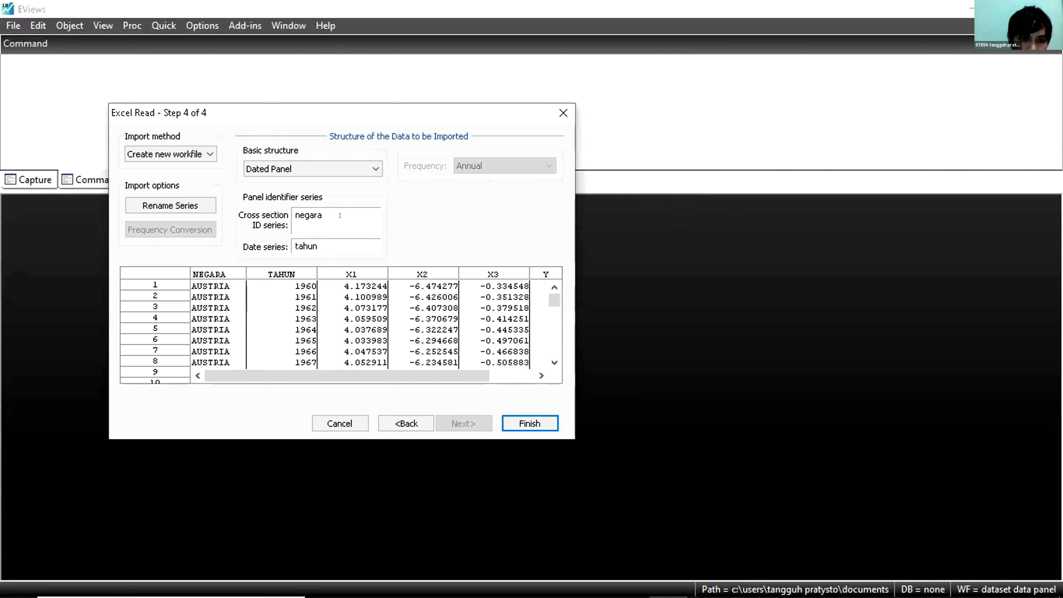
Step: Finish the import as a dated panel with negara as cross-section ID and tahun as date series, without linking to the external source
left_click(329, 215)
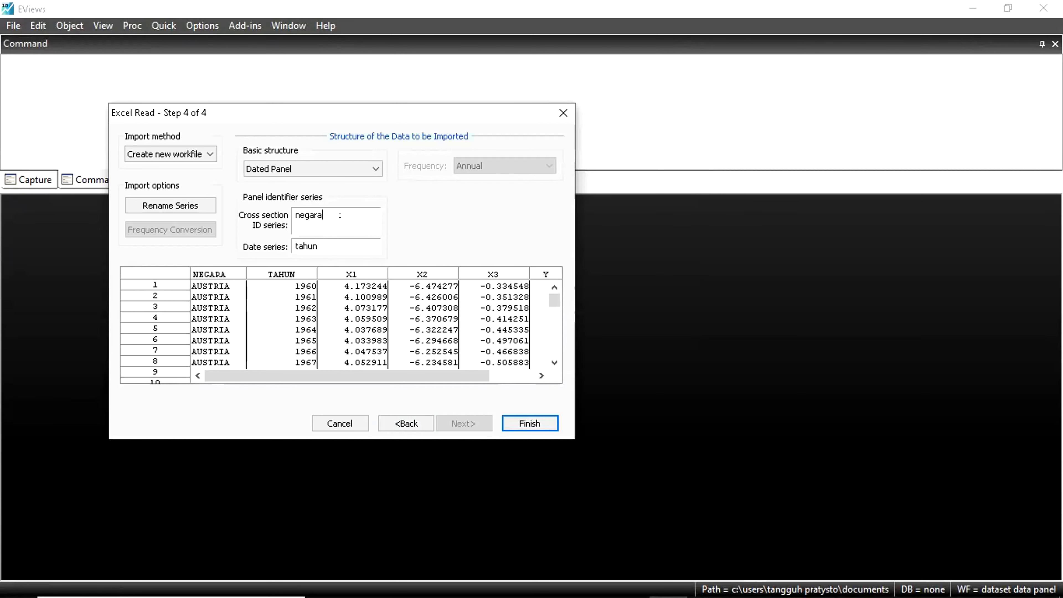
double_click(327, 226)
left_click(326, 227)
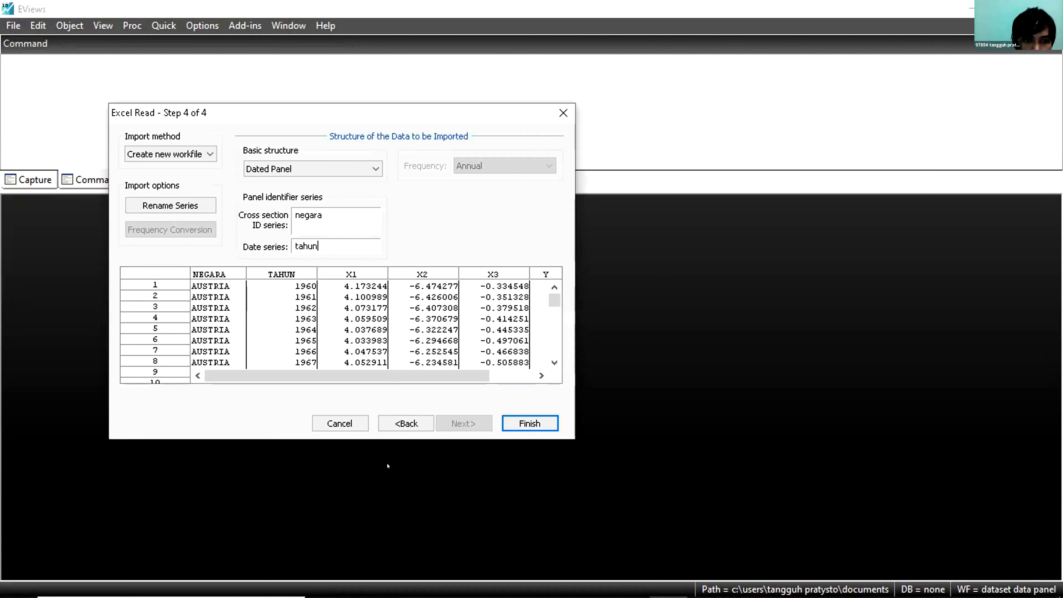
left_click(549, 417)
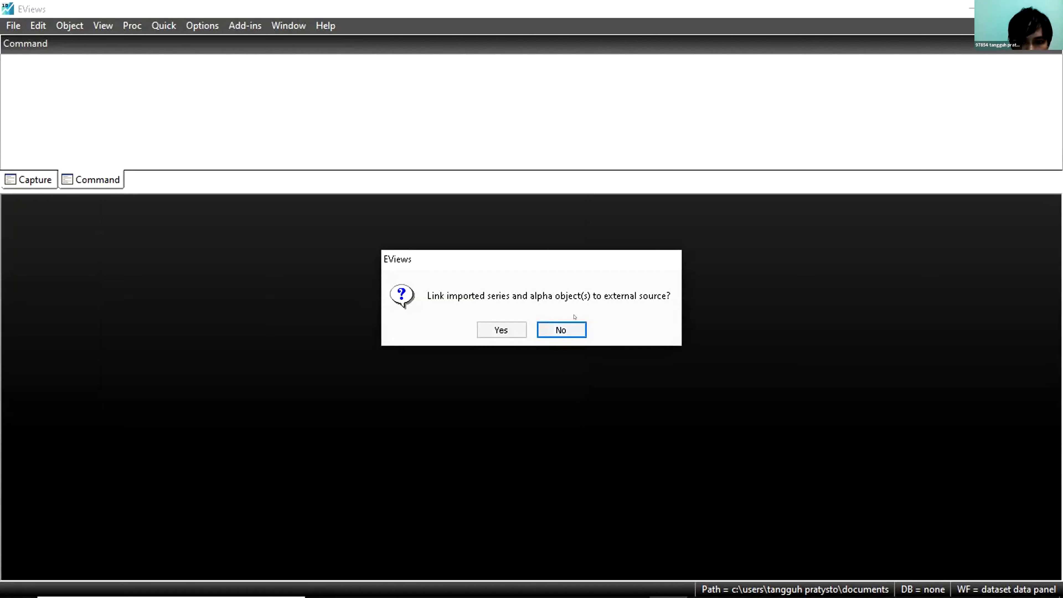
left_click(561, 329)
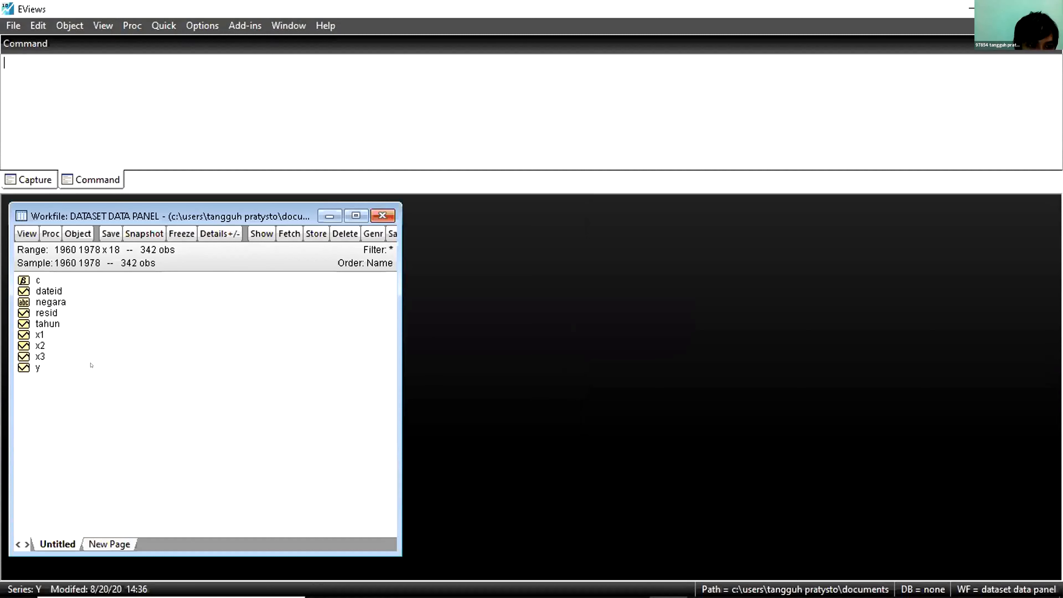
Step: Inspect the imported values of series y and x3, closing each series after viewing
left_click(38, 368)
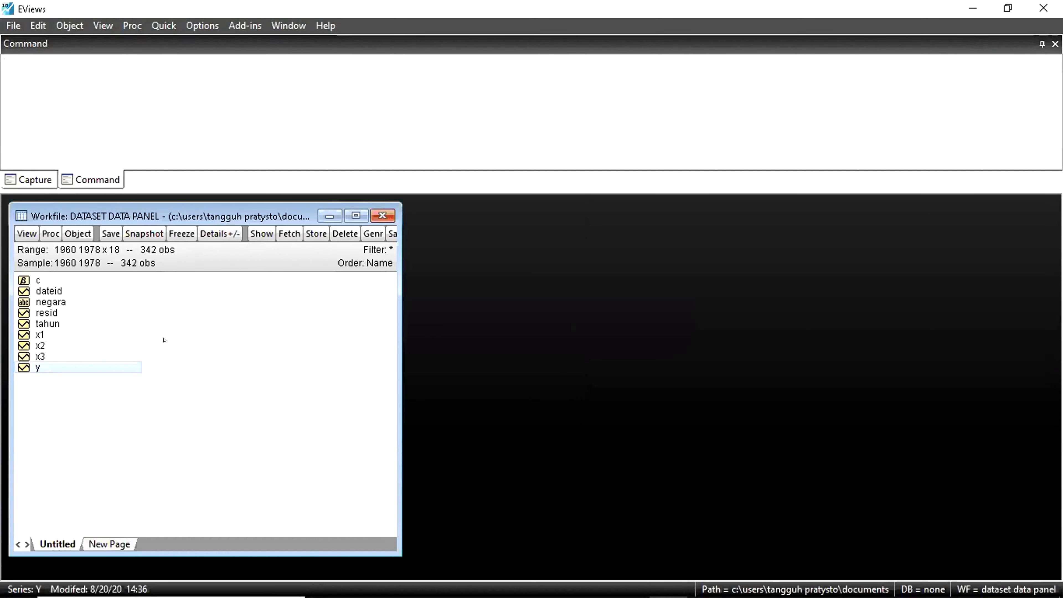
key("Return")
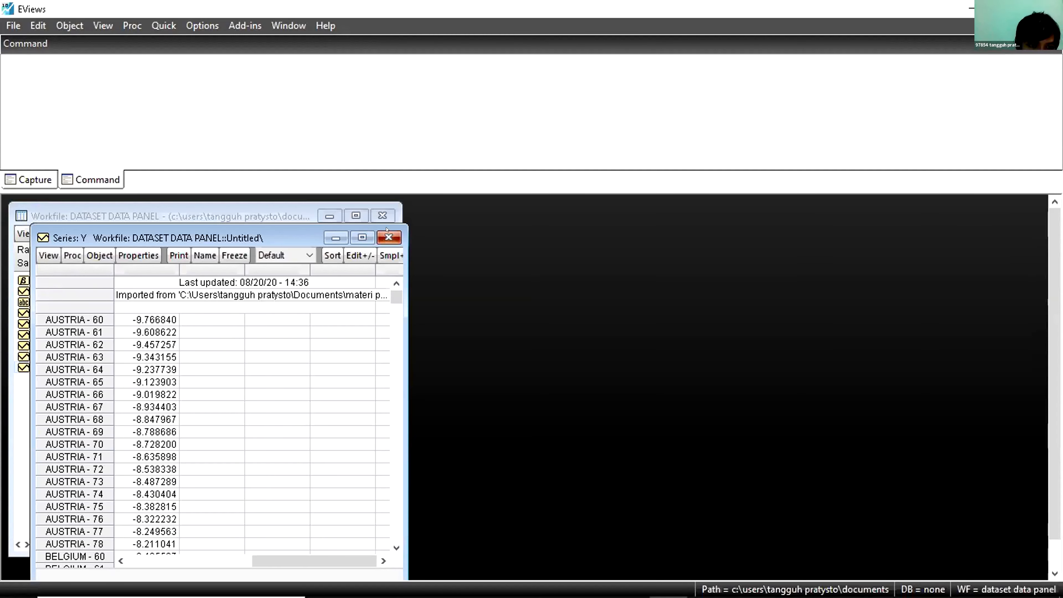
left_click(388, 238)
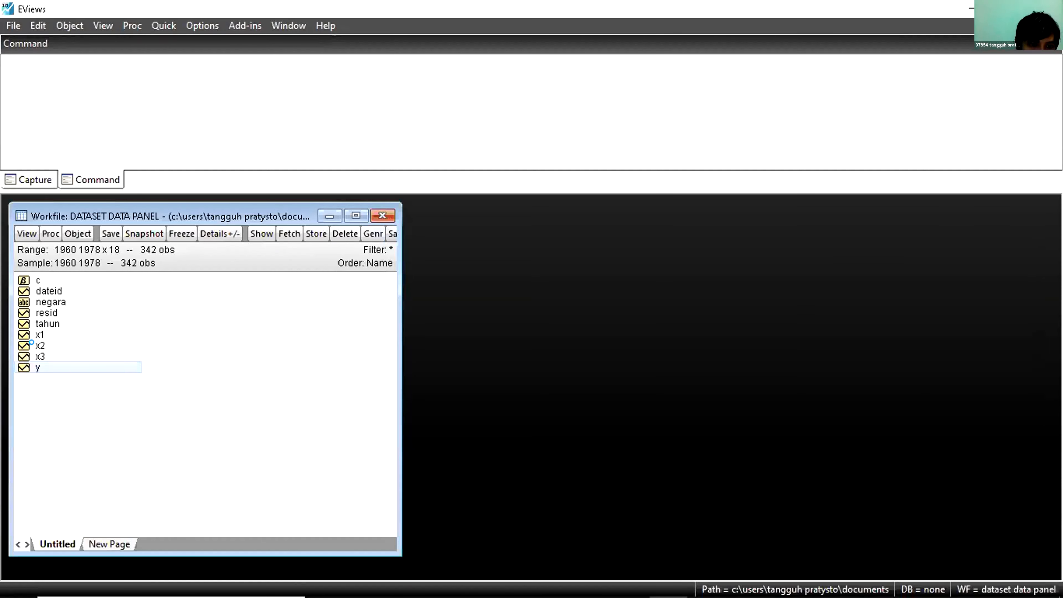
double_click(40, 355)
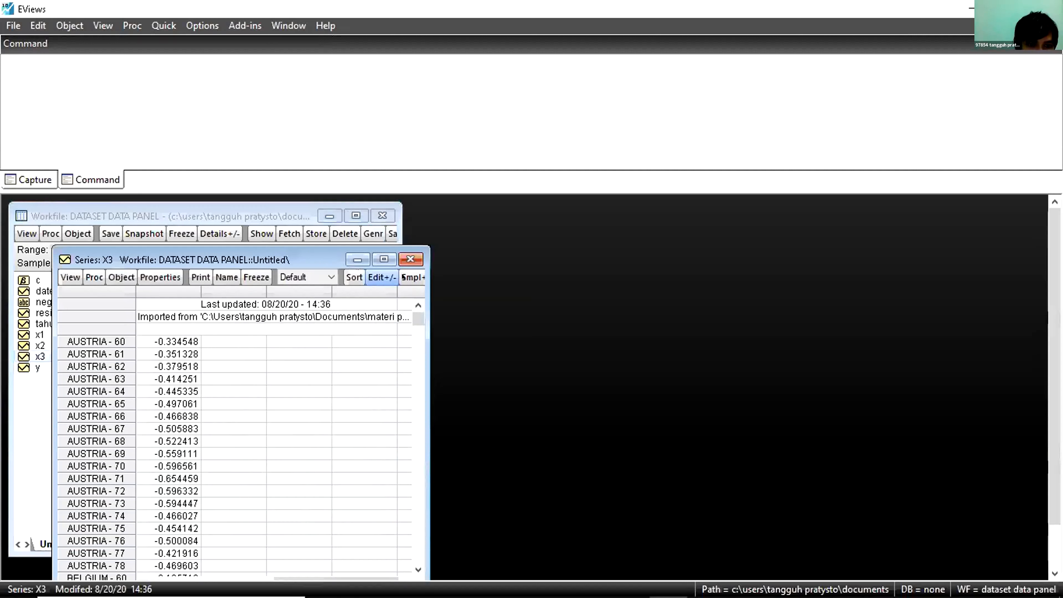
left_click(410, 259)
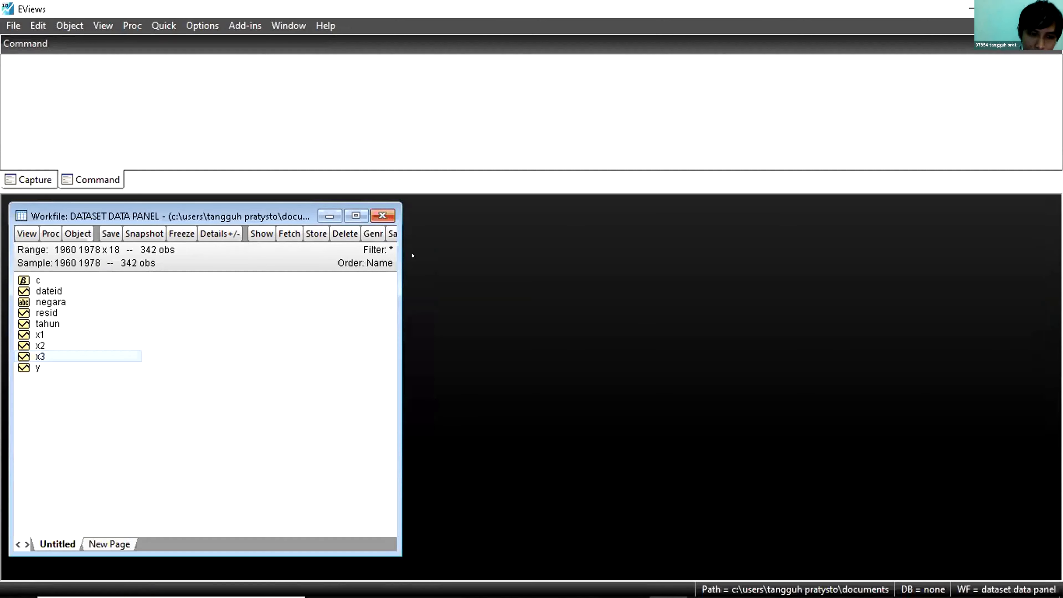
Step: Select the series x1 through y in the workfile as one contiguous range
left_click(28, 330)
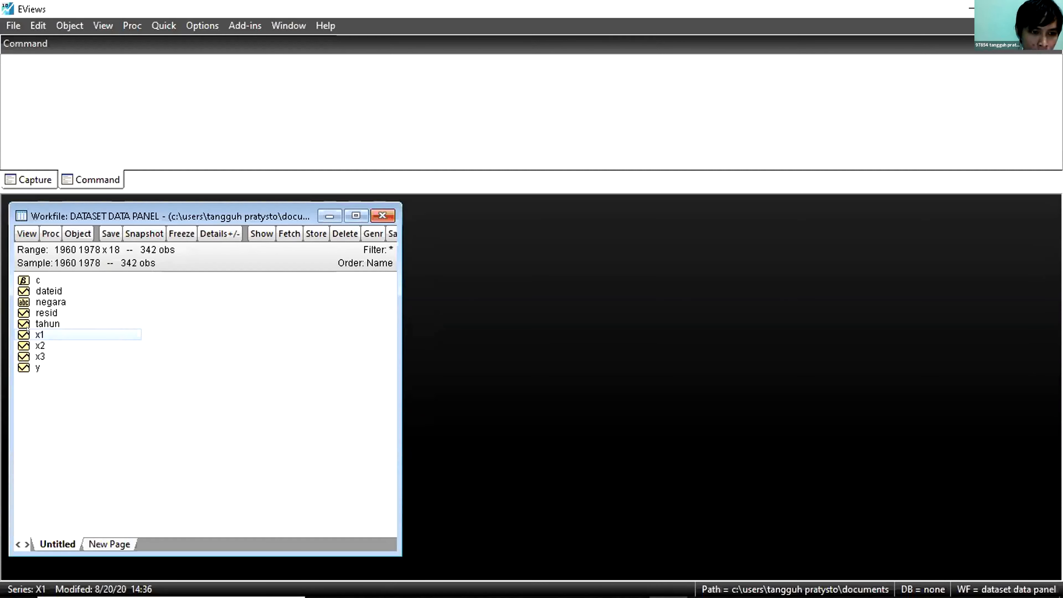
key("shift+Down")
key("shift+Down")
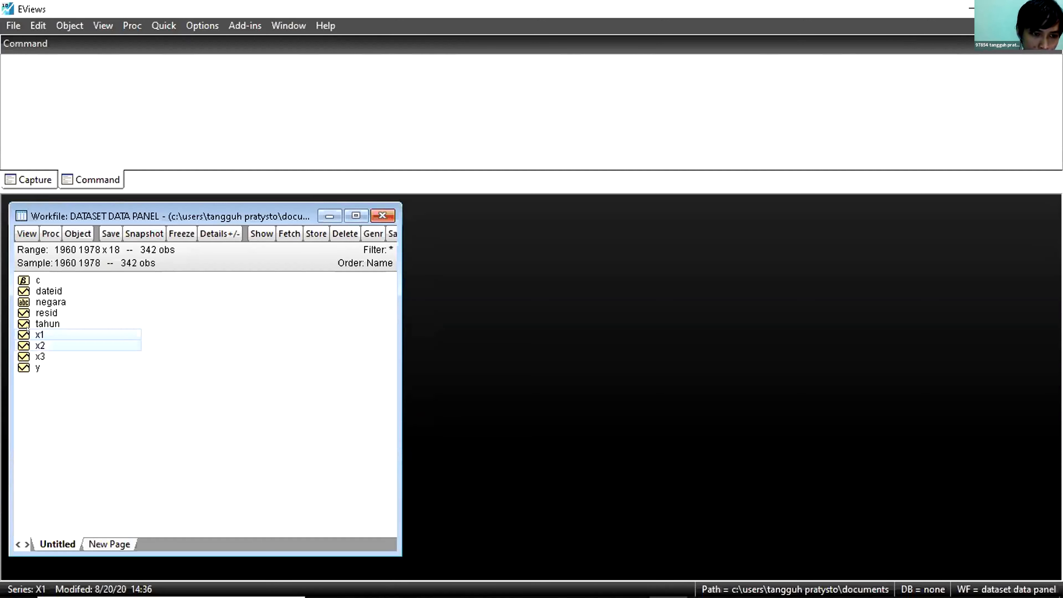
key("shift+Down")
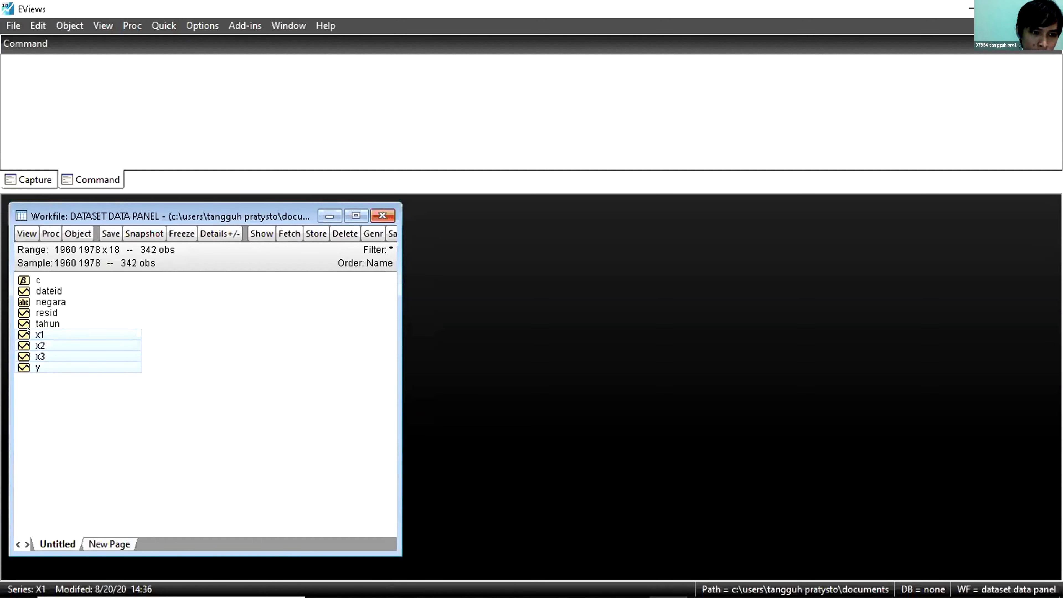
left_click(199, 329)
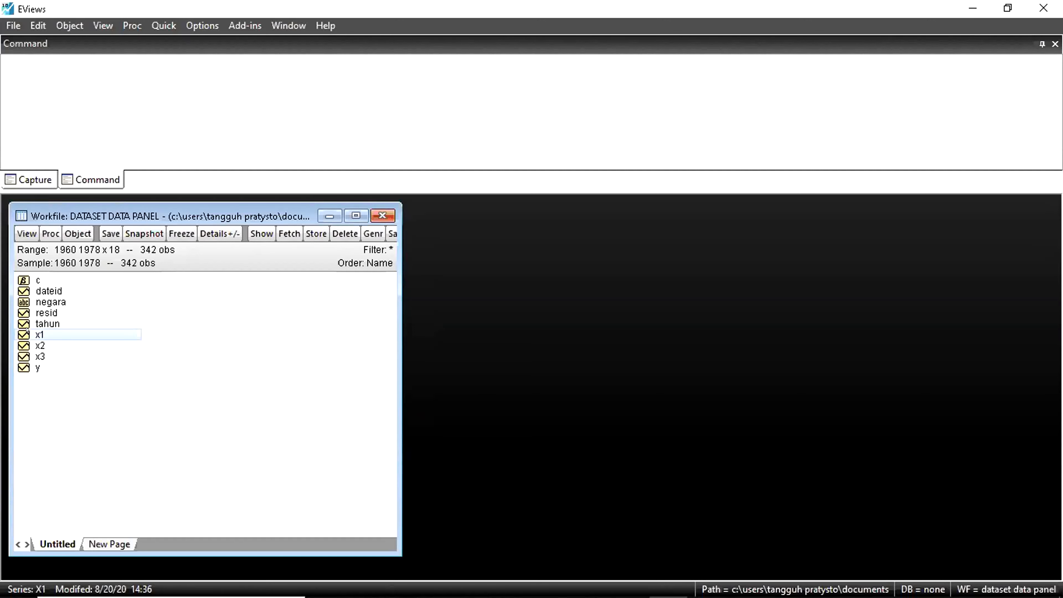
key("shift+Down")
key("shift+Down")
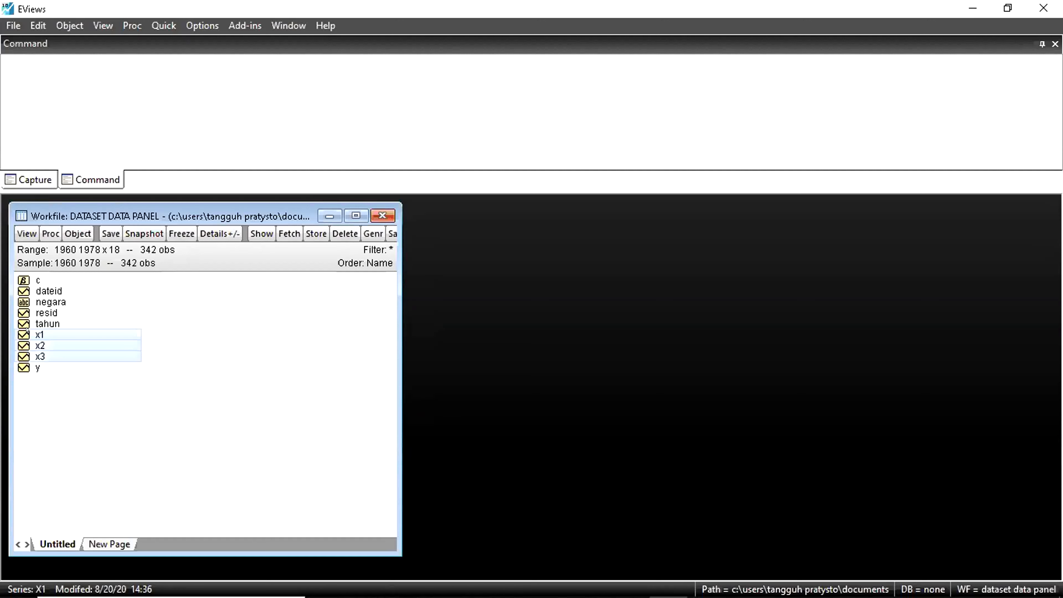
key("shift+Down")
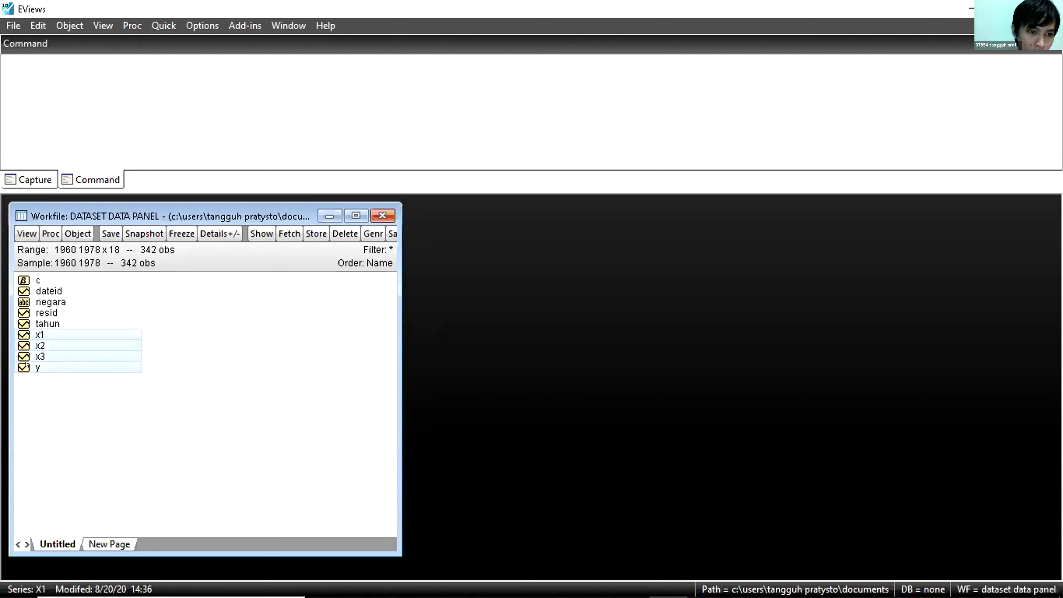
Step: Select the series x1, x2, x3 and y individually and open them together as an equation
left_click(38, 338)
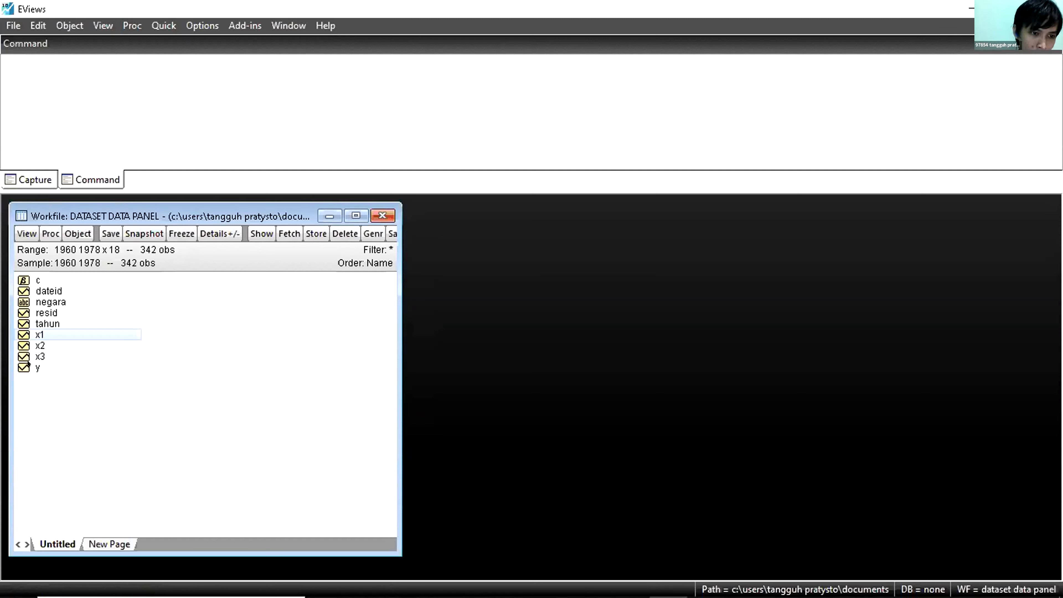
left_click(39, 345, "ctrl")
left_click(38, 355, "ctrl")
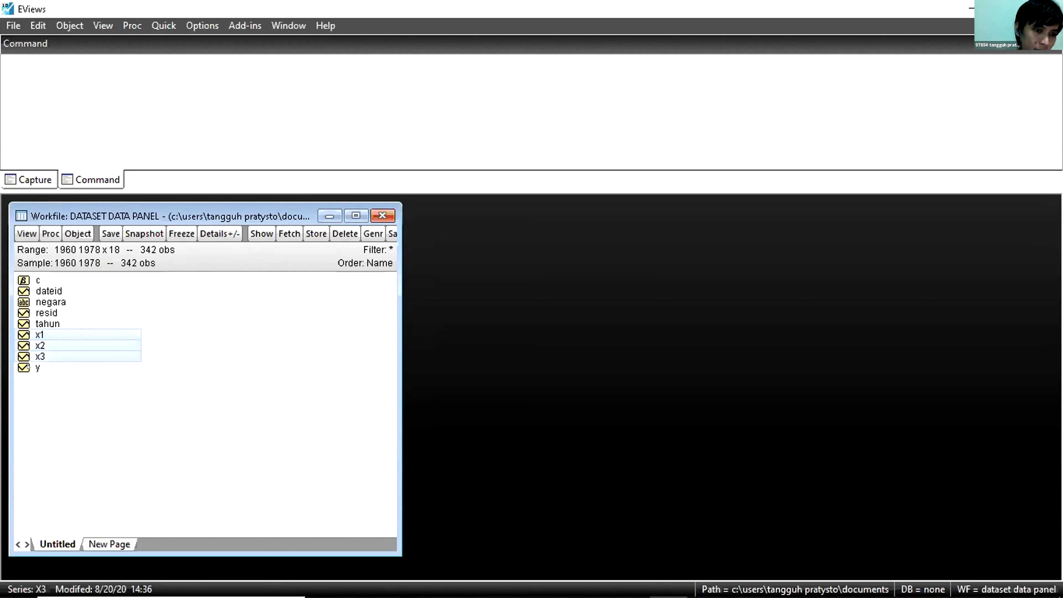
left_click(28, 367, "ctrl")
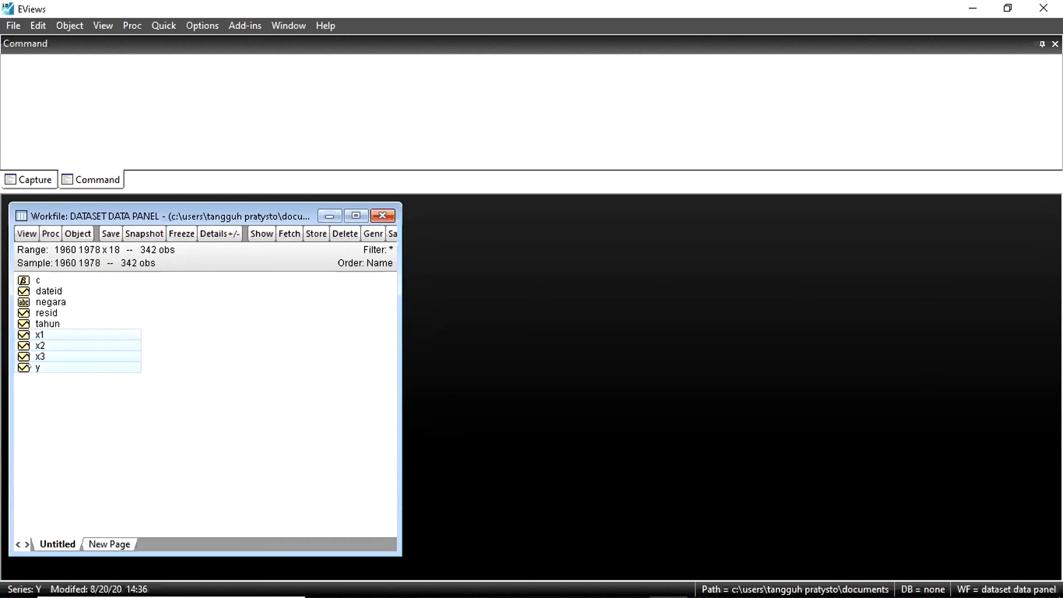
right_click(36, 367)
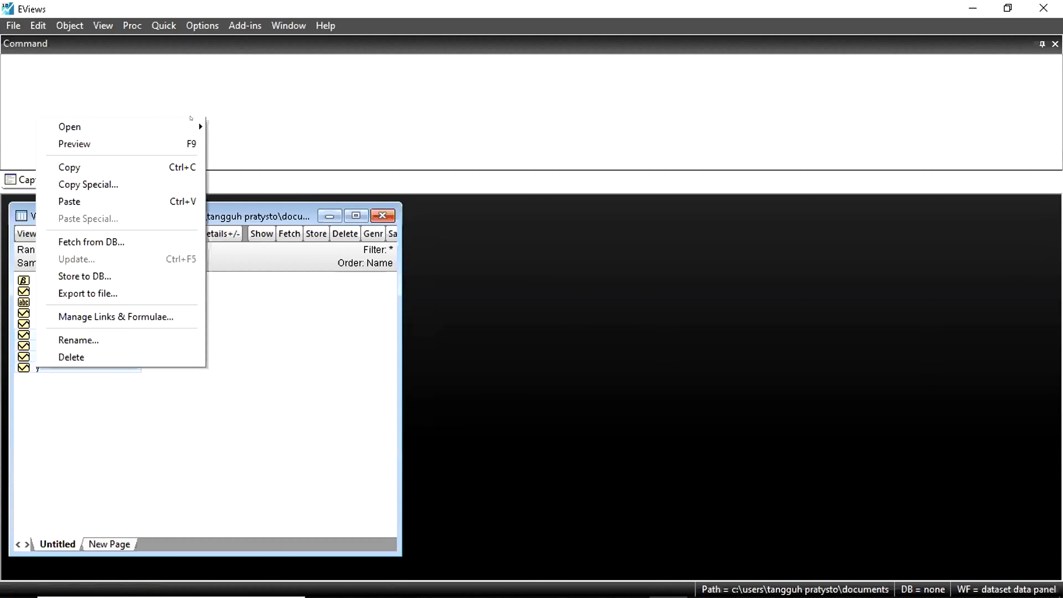
mouse_move(197, 127)
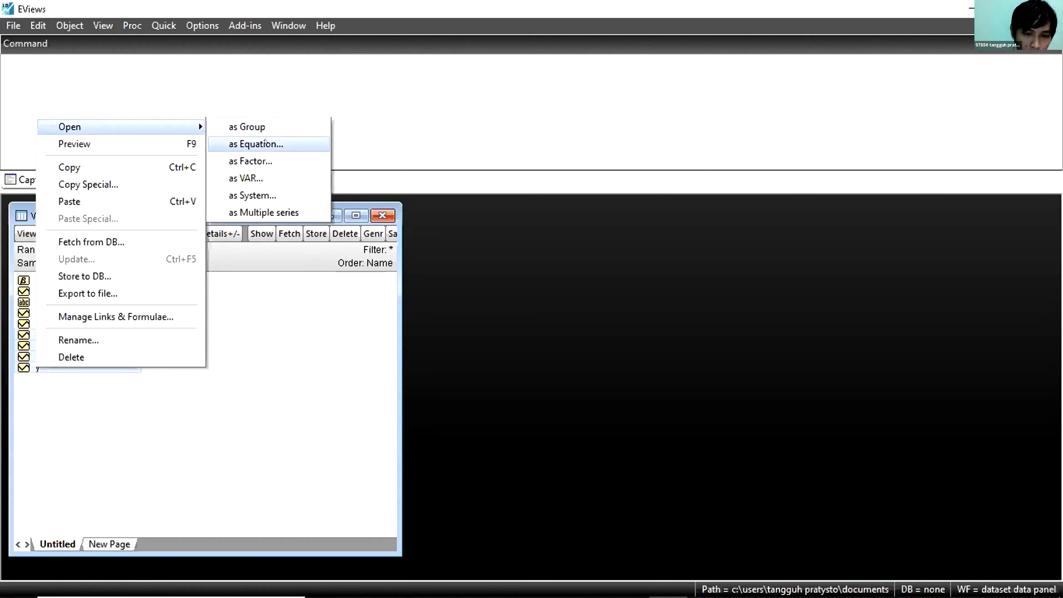
left_click(260, 144)
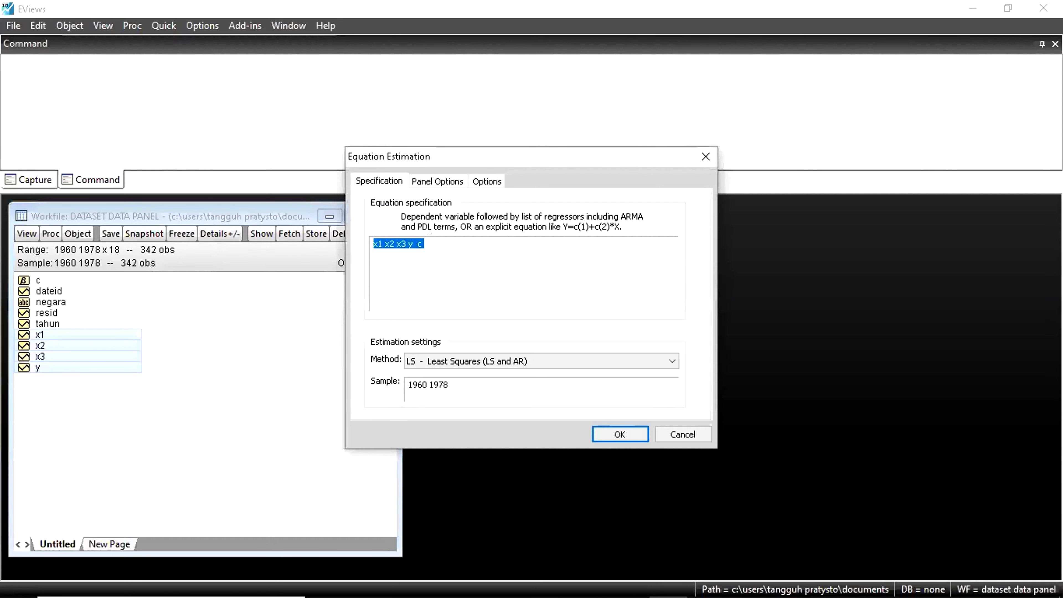
Step: Replace the equation specification with y c x1 x2 x3, making y the dependent variable
left_click(429, 231)
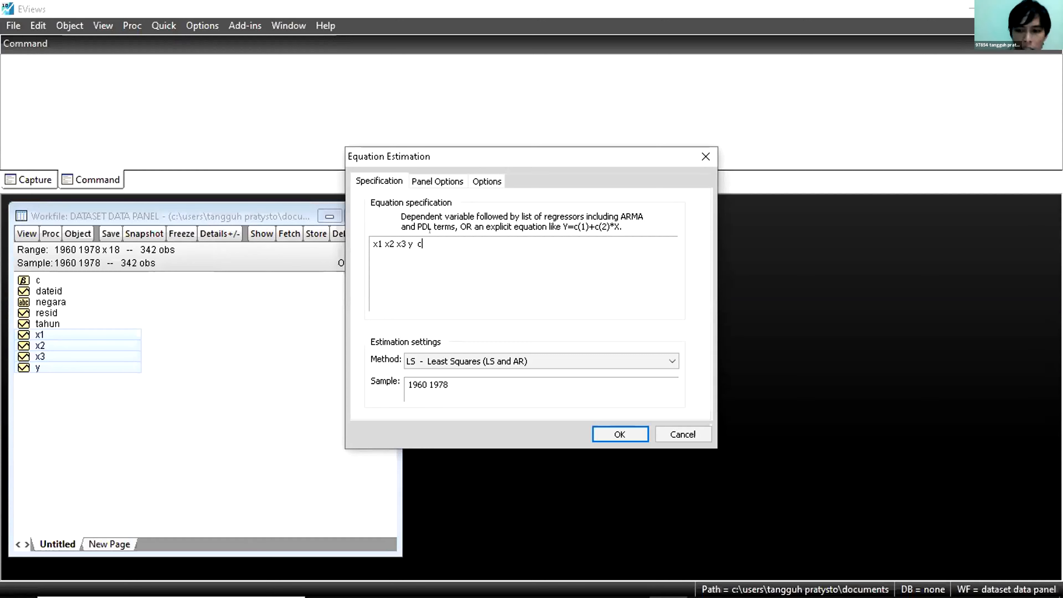
key("BackSpace")
key("BackSpace")
key("BackSpace")
key("BackSpace")
key("BackSpace")
key("BackSpace")
key("BackSpace")
key("BackSpace")
key("BackSpace")
key("BackSpace")
key("BackSpace")
key("BackSpace")
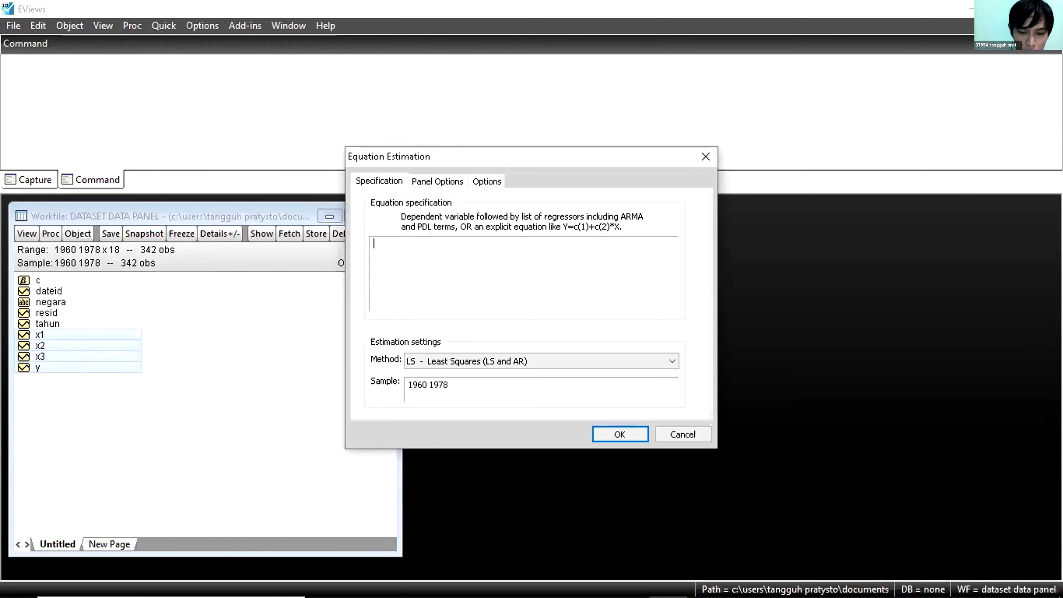
type("y")
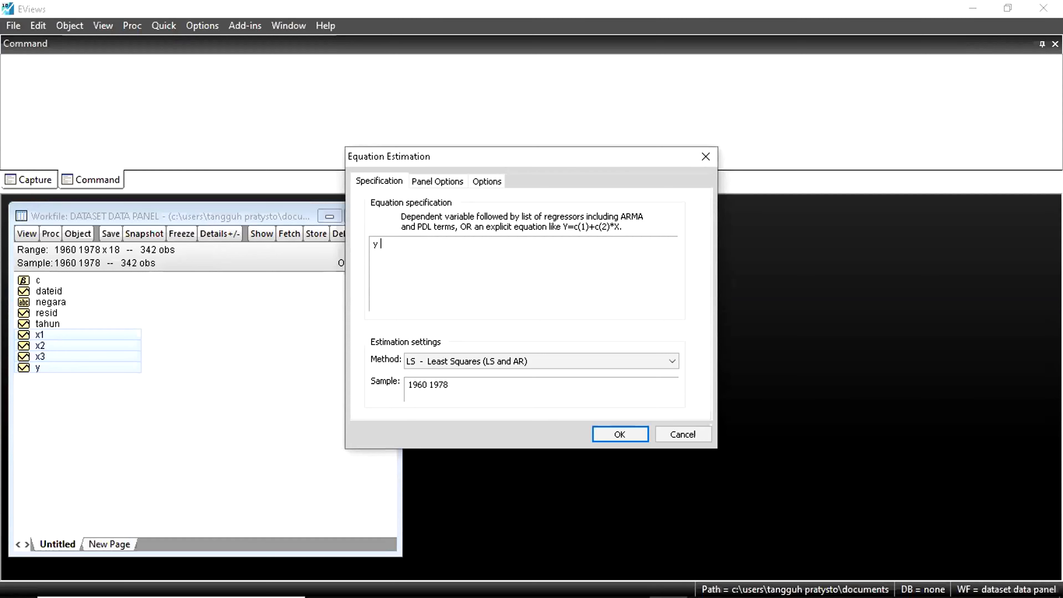
type("c")
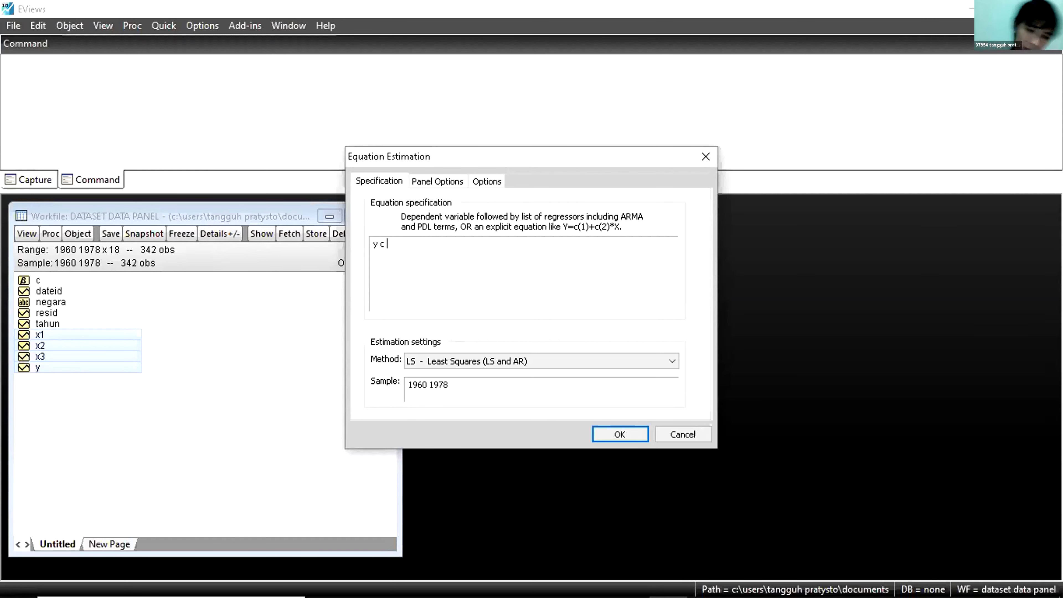
type(" x1")
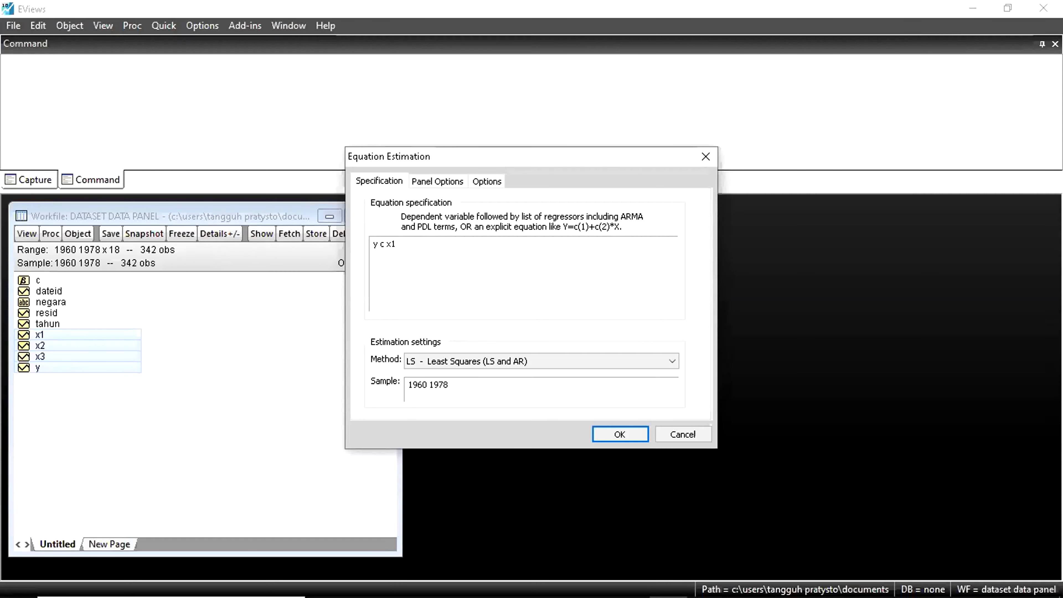
type(" x2")
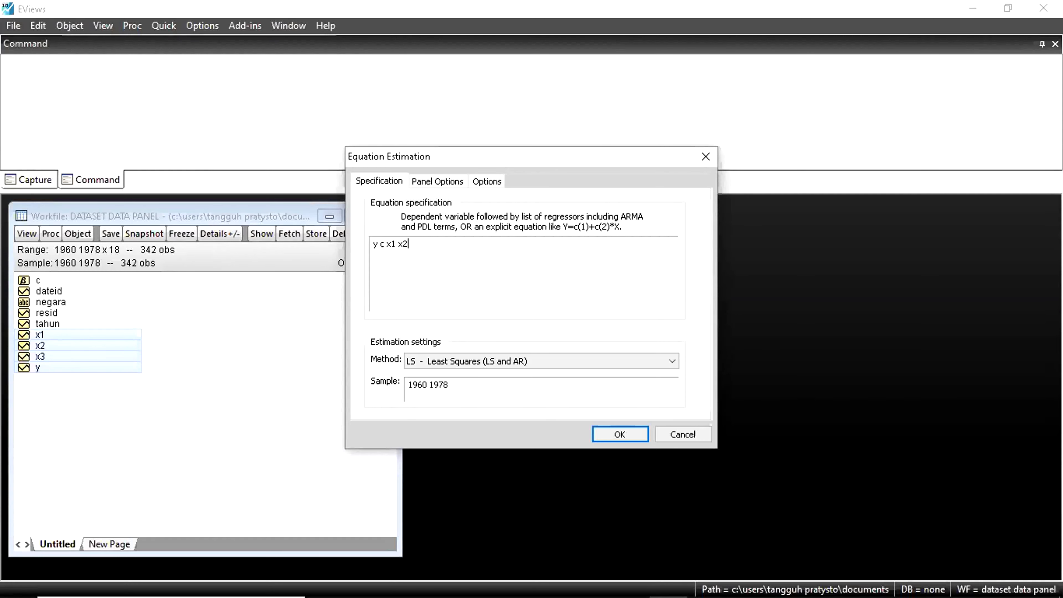
type(" x3")
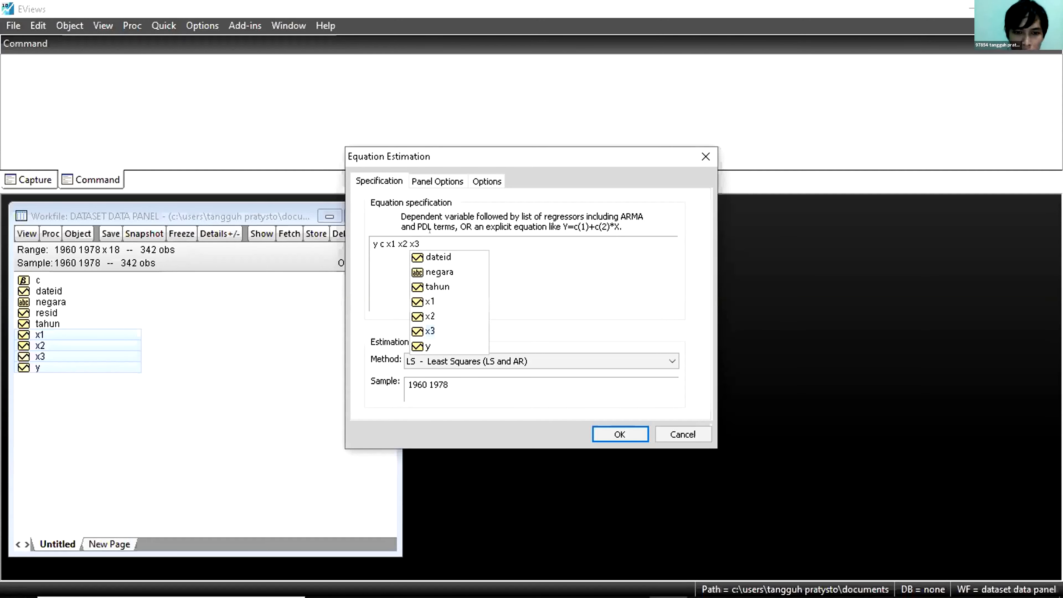
key("Return")
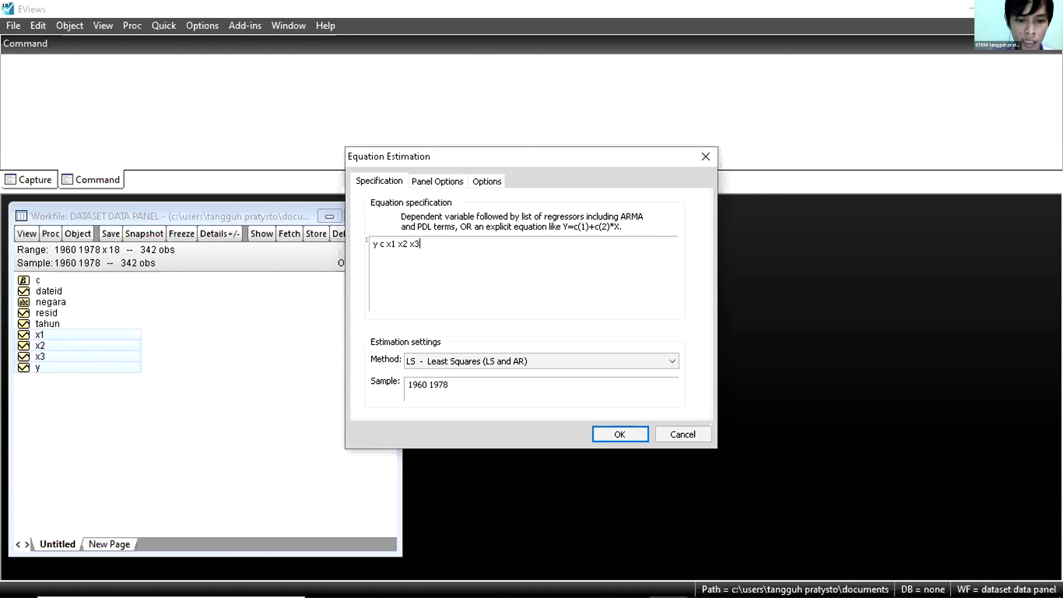
Step: Review the equation's panel effects, weights and covariance settings and its other estimation options, returning to the specification
mouse_move(515, 593)
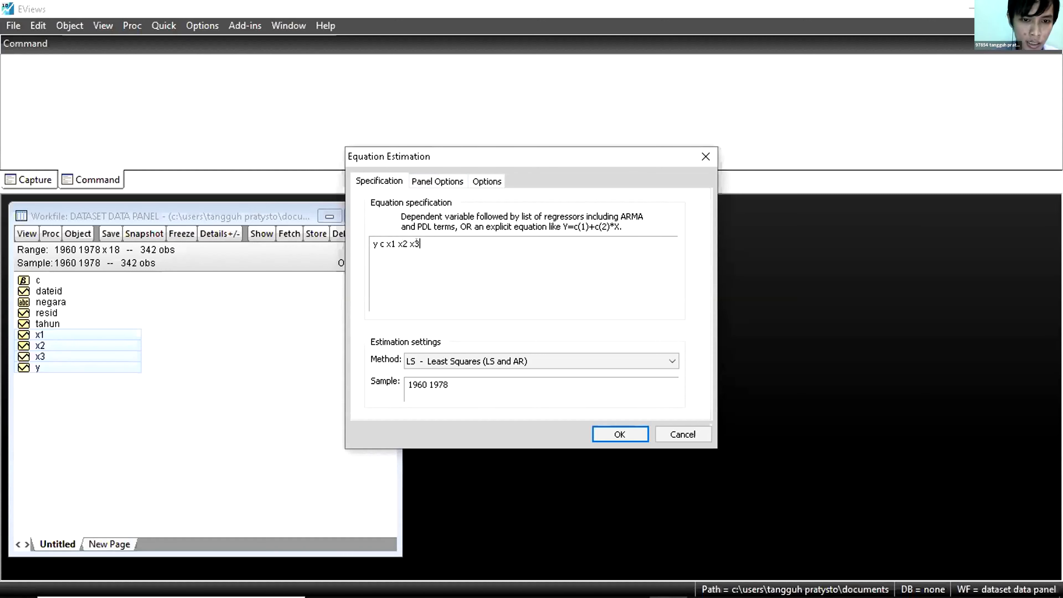
left_click(428, 180)
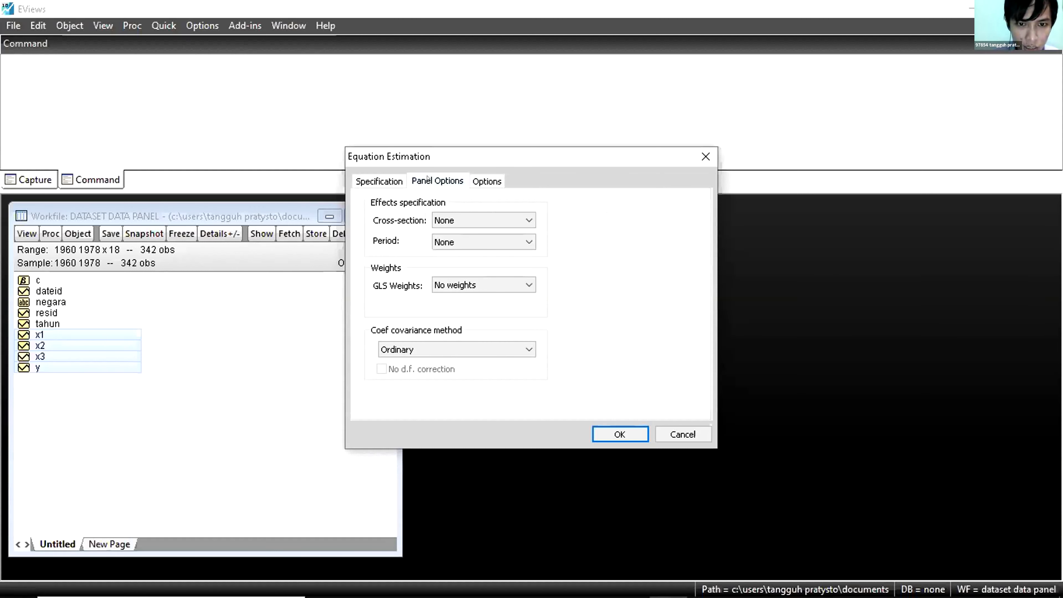
left_click(378, 181)
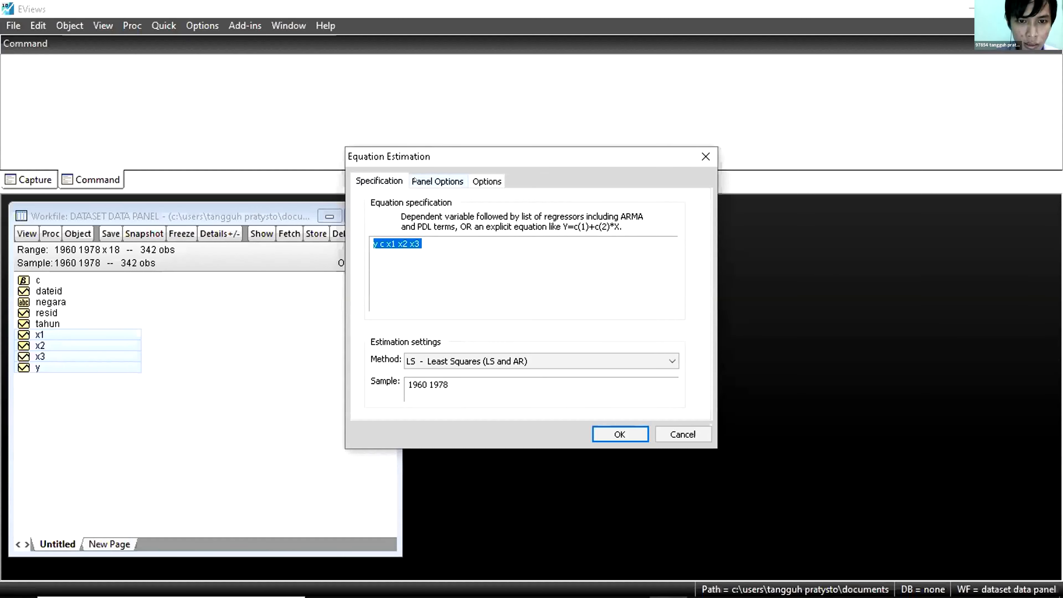
left_click(435, 181)
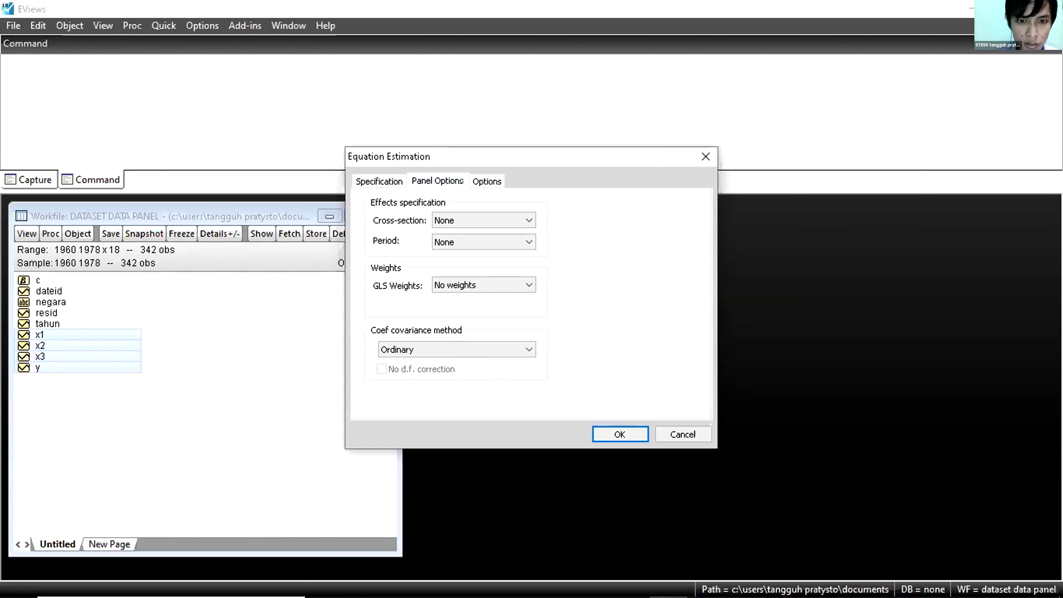
left_click(475, 180)
left_click(437, 179)
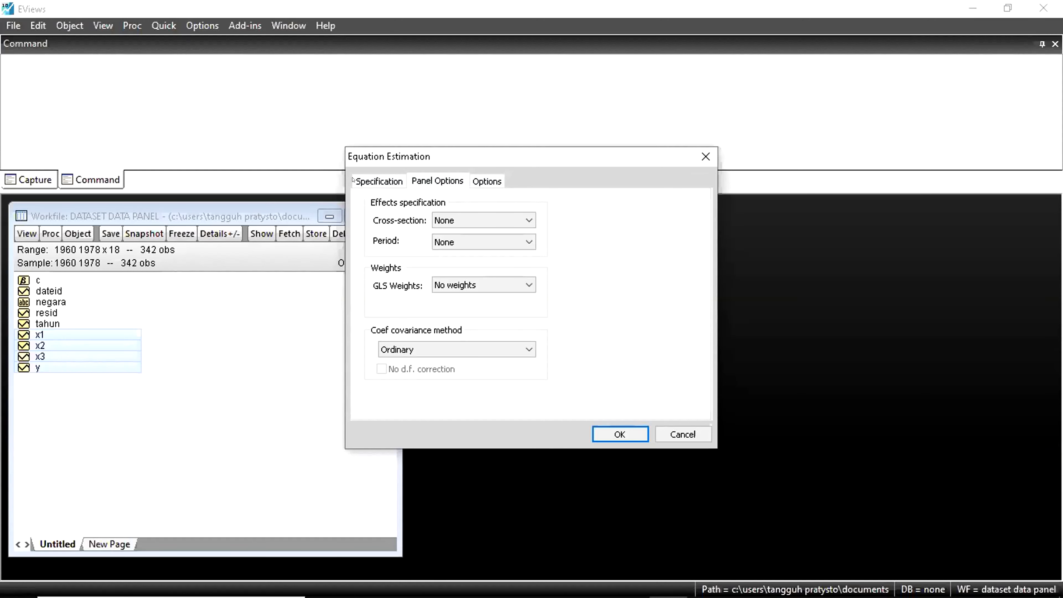
left_click(362, 181)
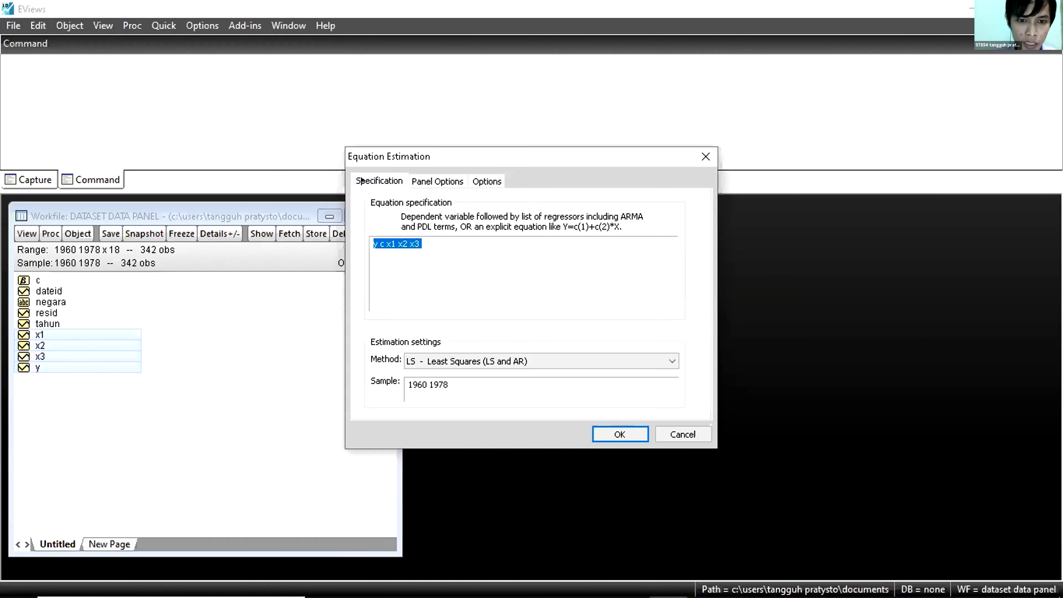
Step: Check the equation's panel and estimation options, estimate it by least squares for 1960 1978, and place the output beside the workfile
left_click(437, 180)
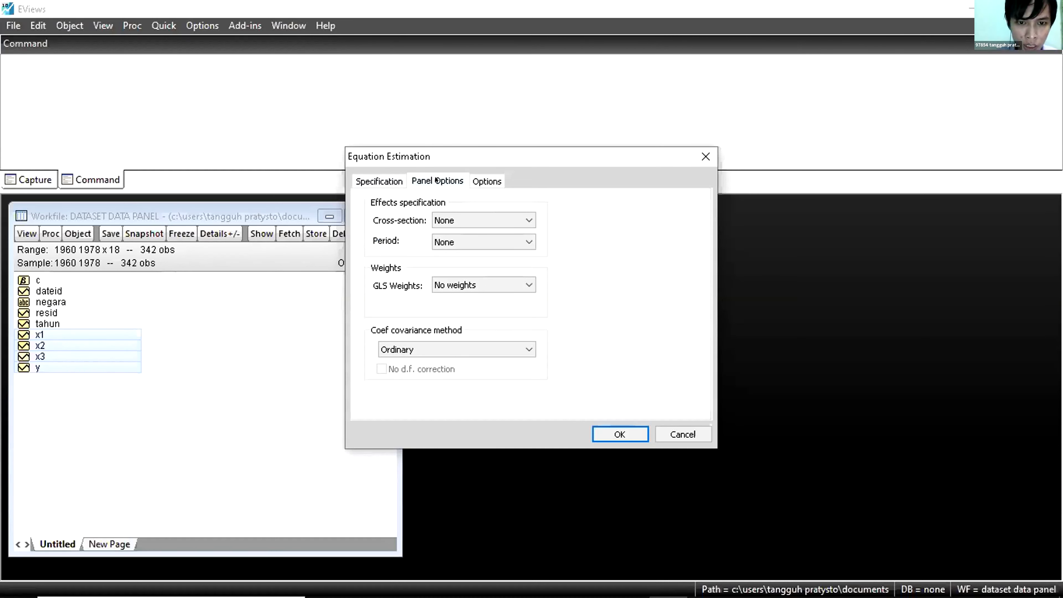
left_click(487, 181)
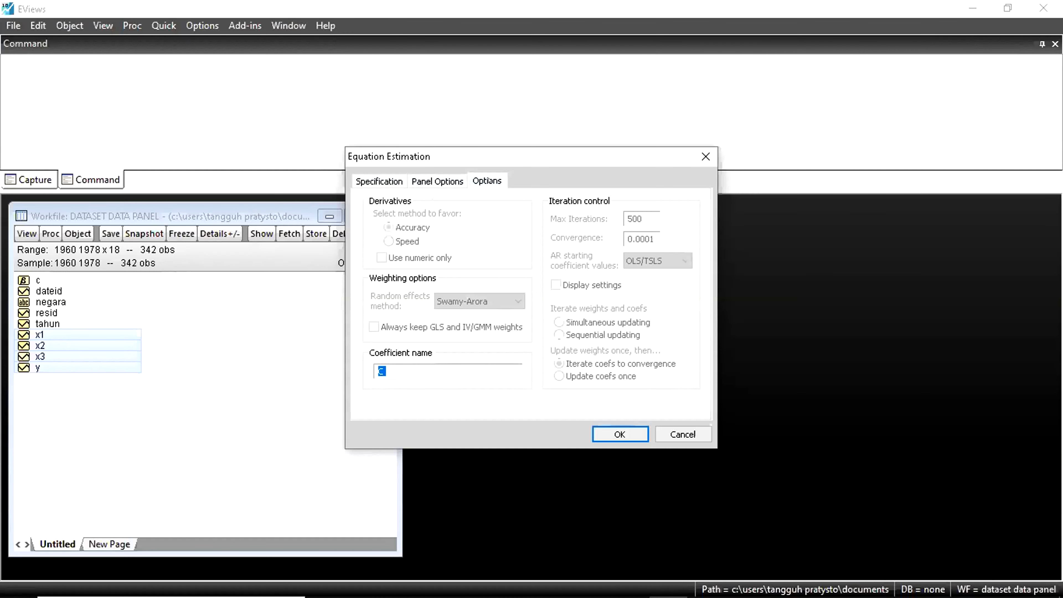
left_click(377, 180)
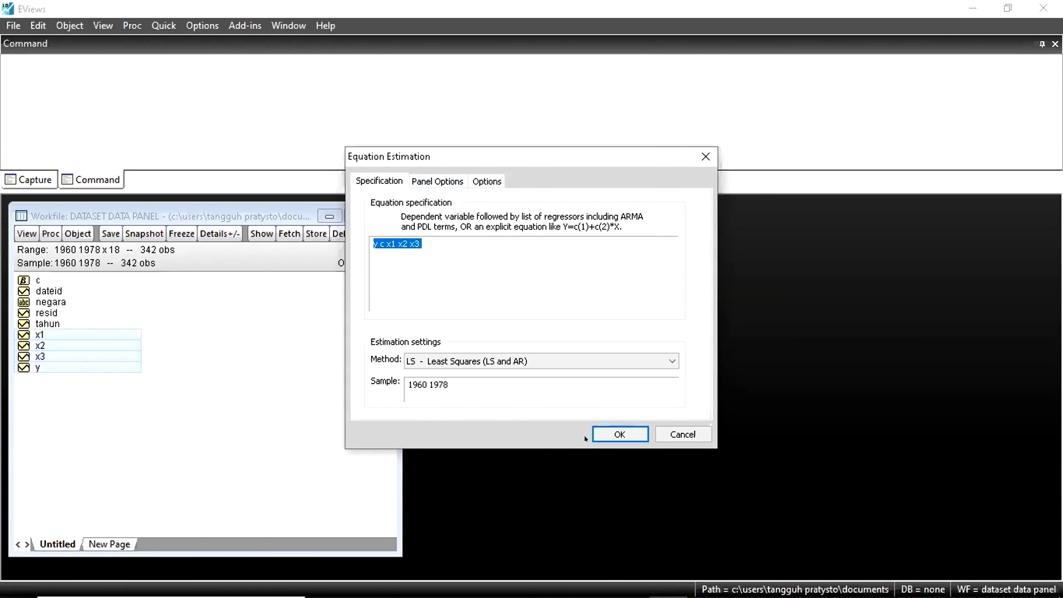
left_click(600, 429)
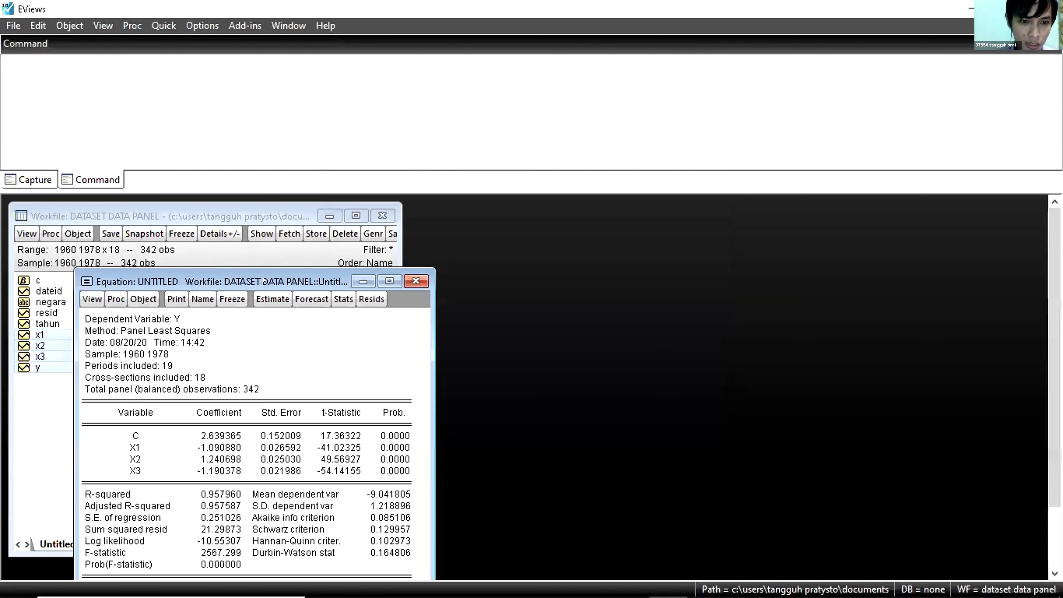
left_click_drag(276, 278, 500, 216)
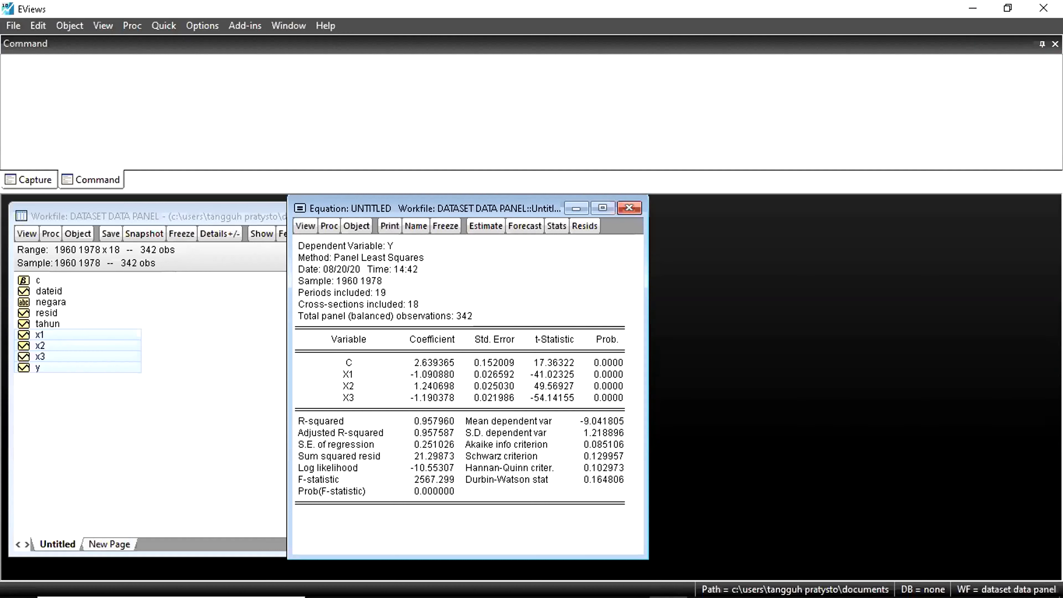
Step: Switch to Notepad and begin writing the estimated regression equation as y = 2.69 +
mouse_move(477, 596)
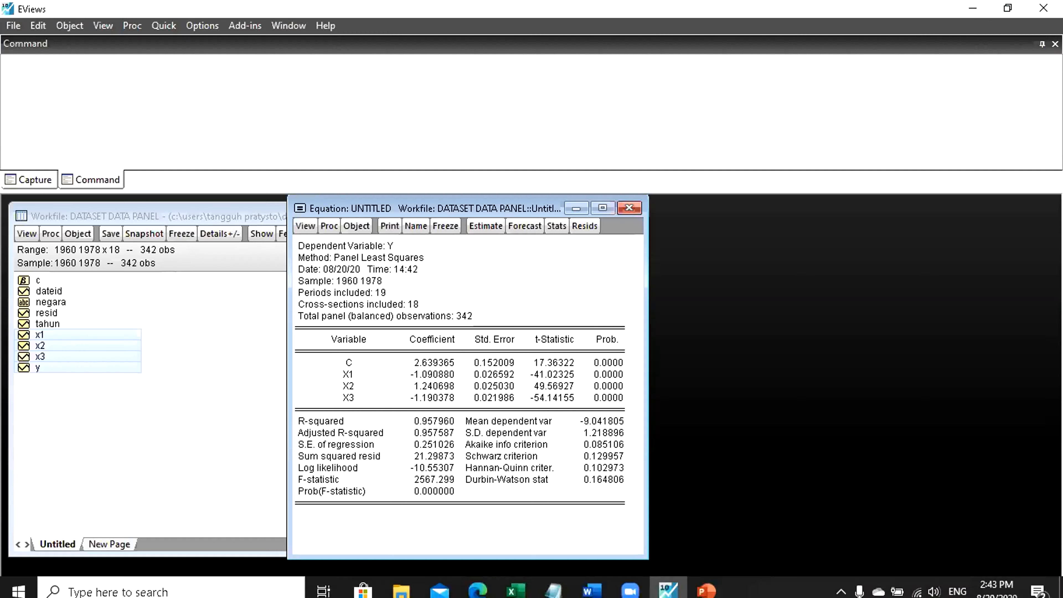
left_click(553, 583)
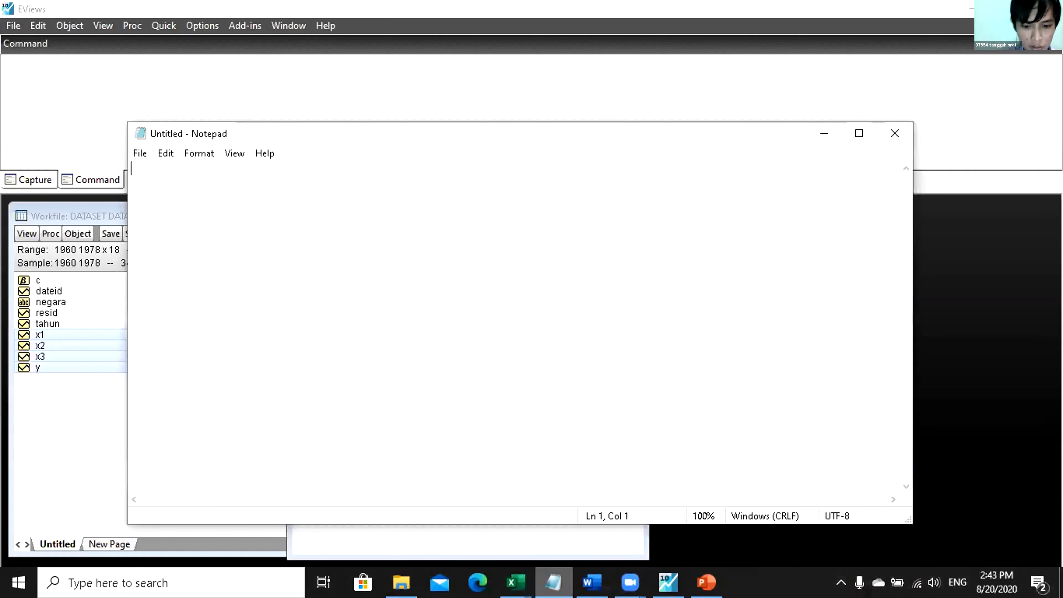
type("y = ")
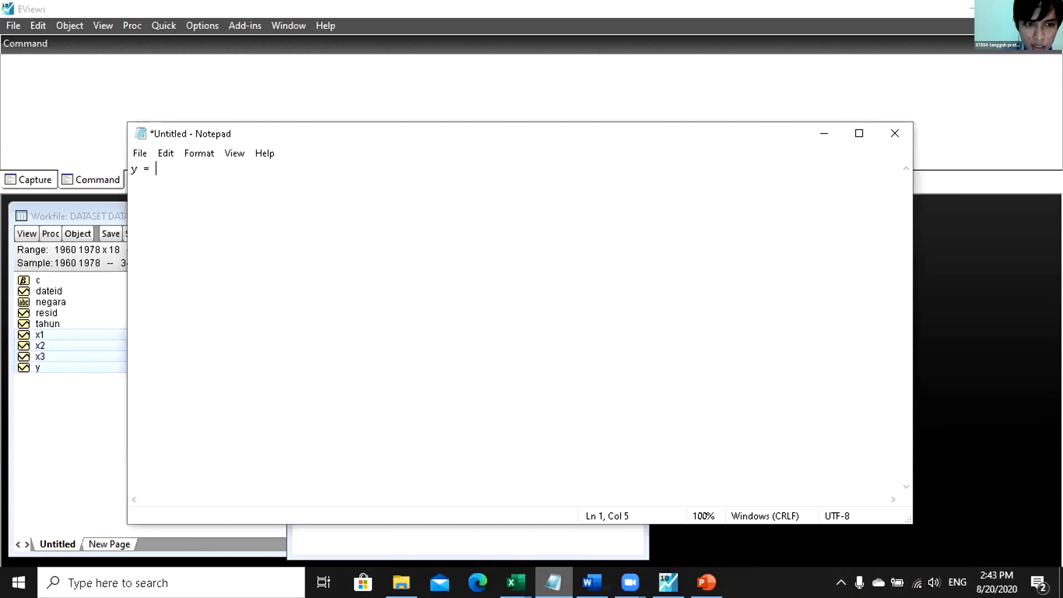
type("2")
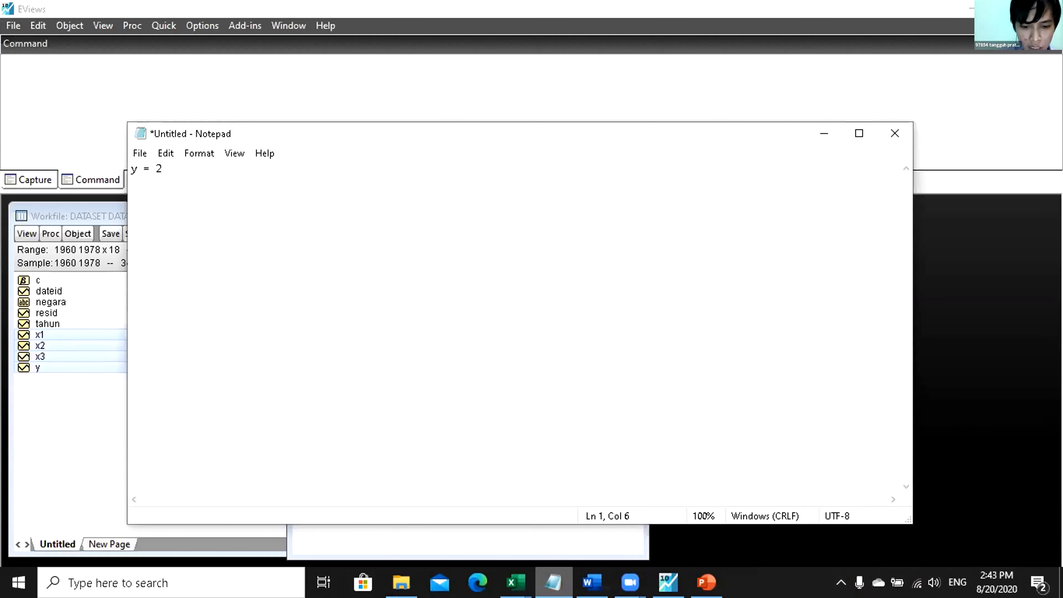
type(".69 +")
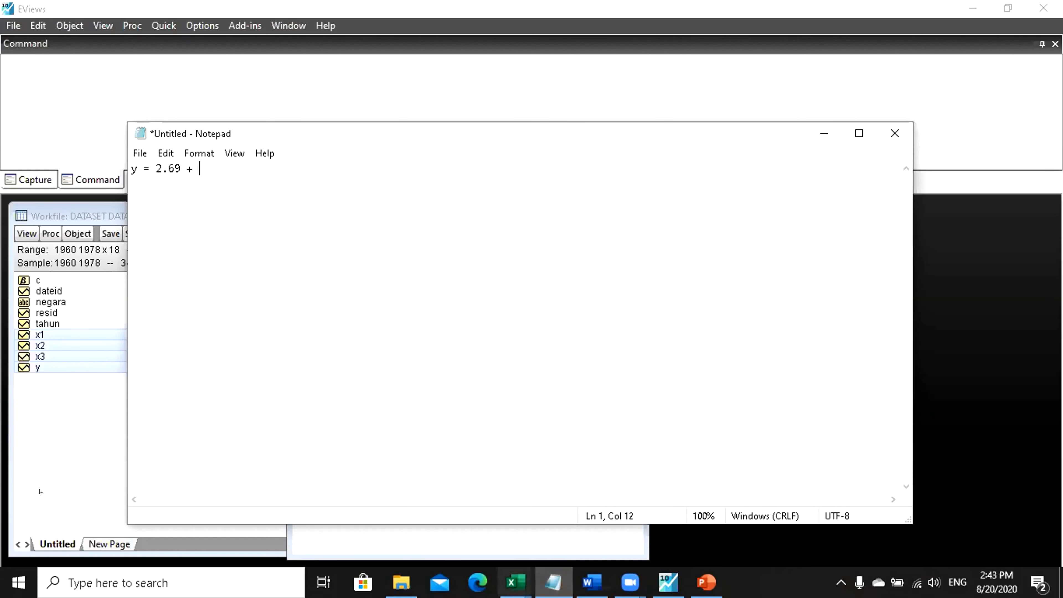
Step: Check the constant's coefficient in the EViews output and correct the constant in the Notepad equation to 2.639
left_click(65, 466)
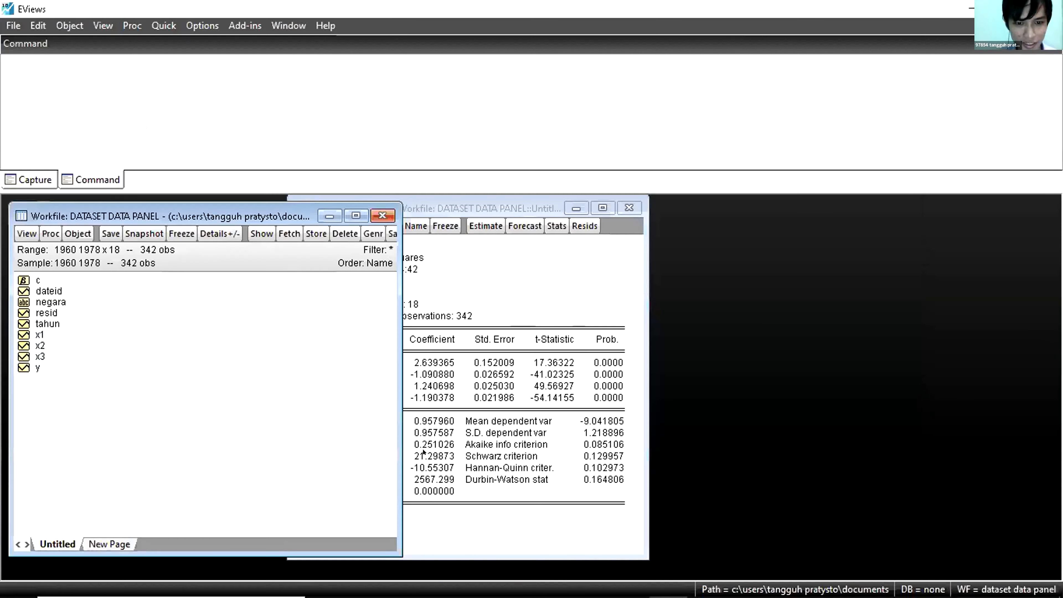
left_click(465, 366)
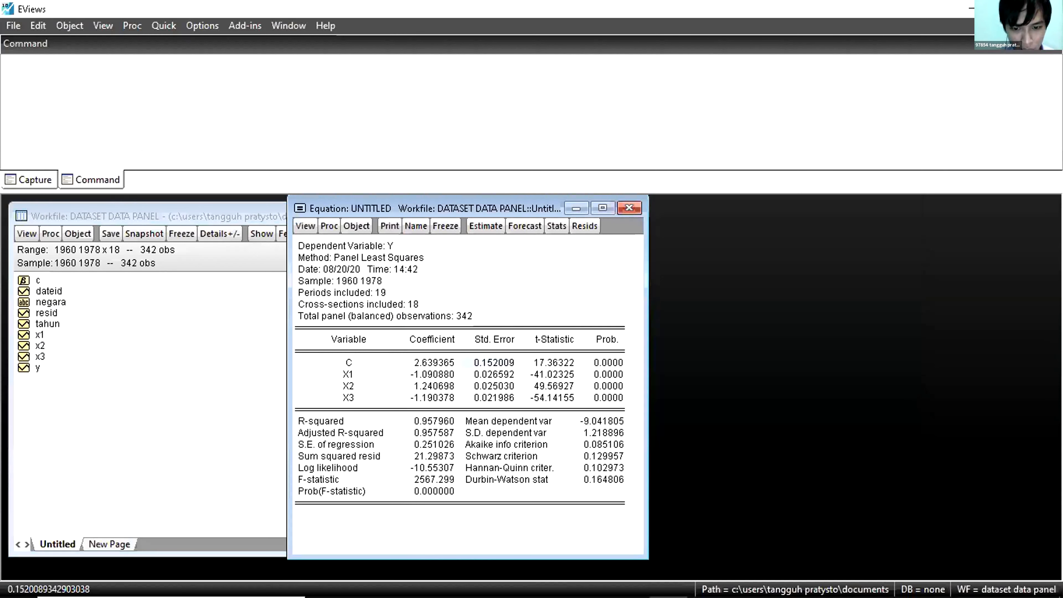
mouse_move(593, 589)
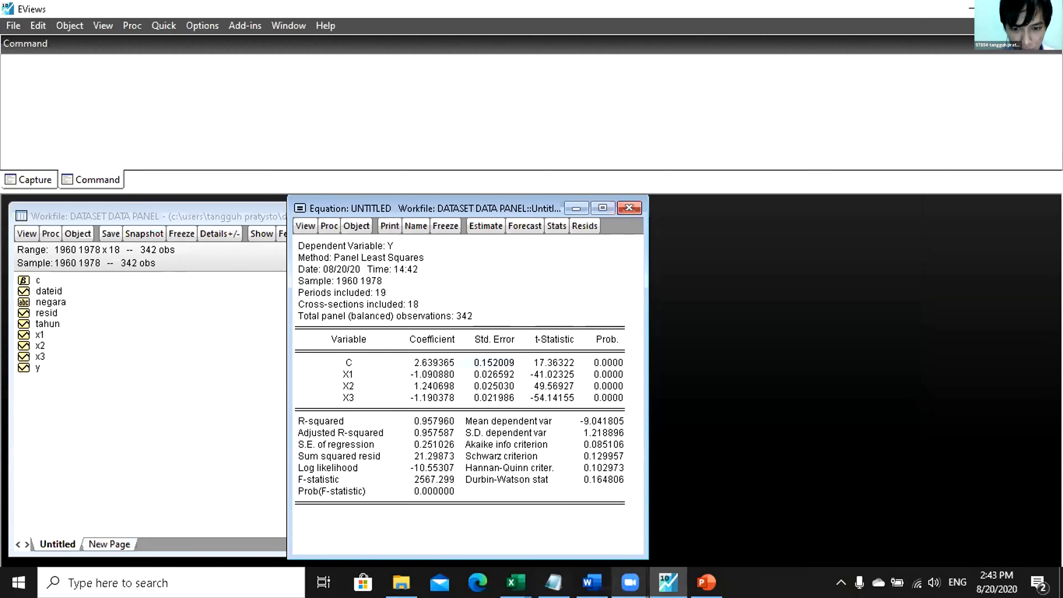
left_click(553, 582)
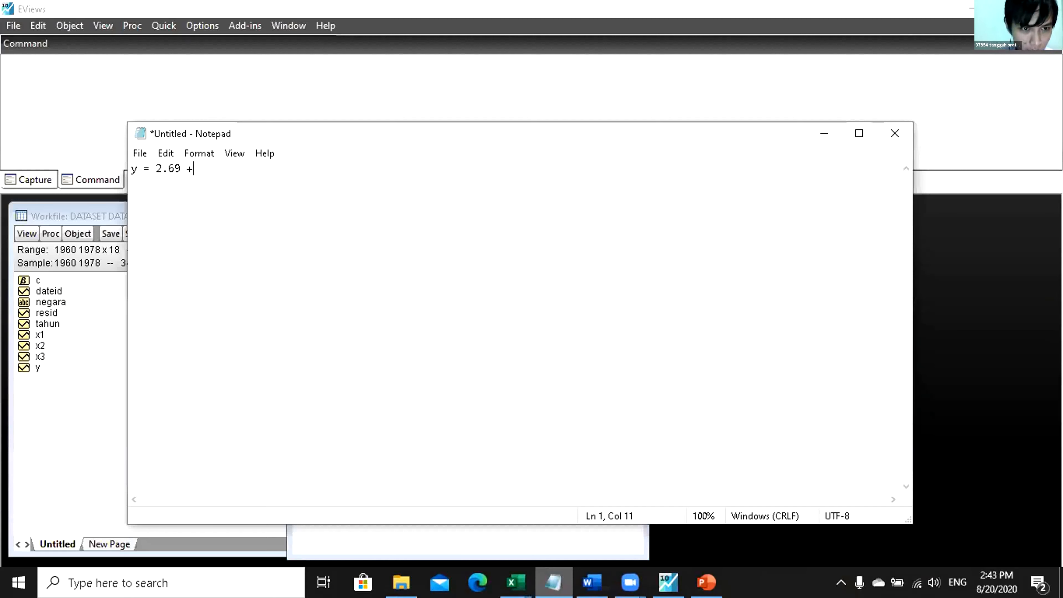
left_click(175, 169)
type("3")
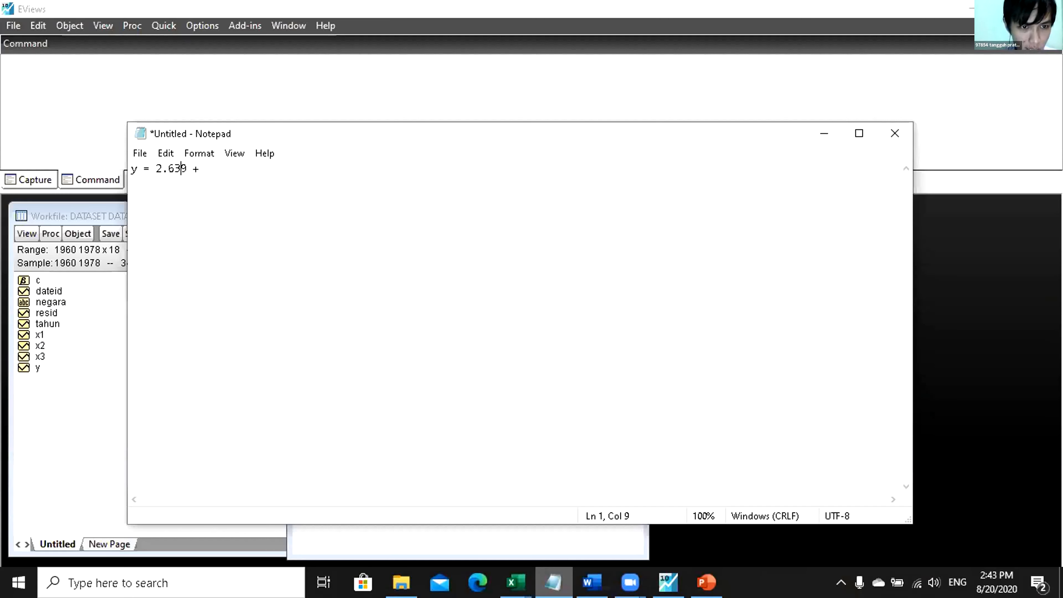
Step: Switch back to EViews and copy the entire regression output table with its numbers as displayed
left_click(400, 541)
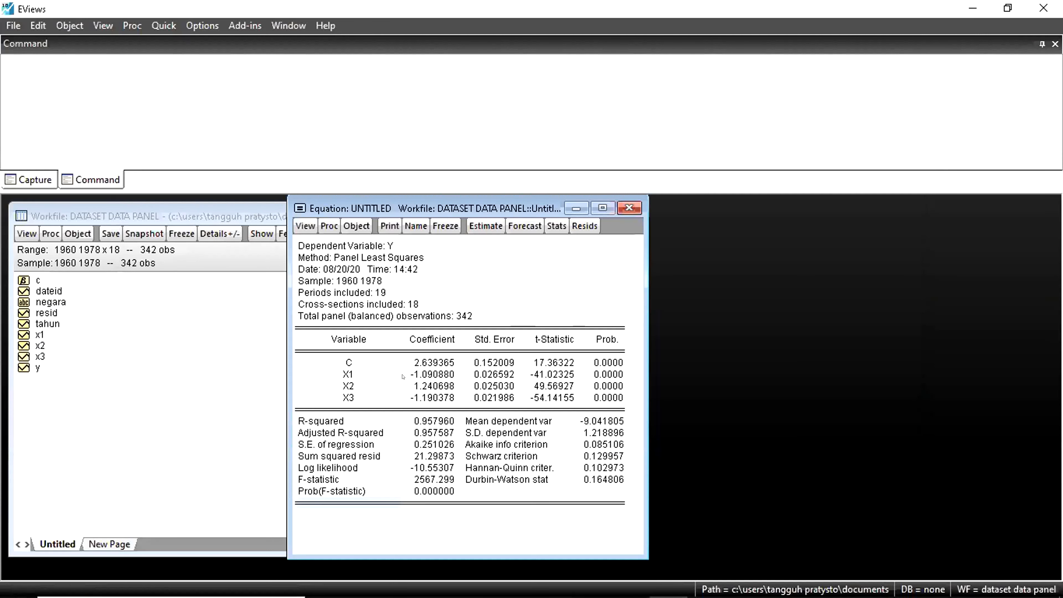
left_click(300, 244)
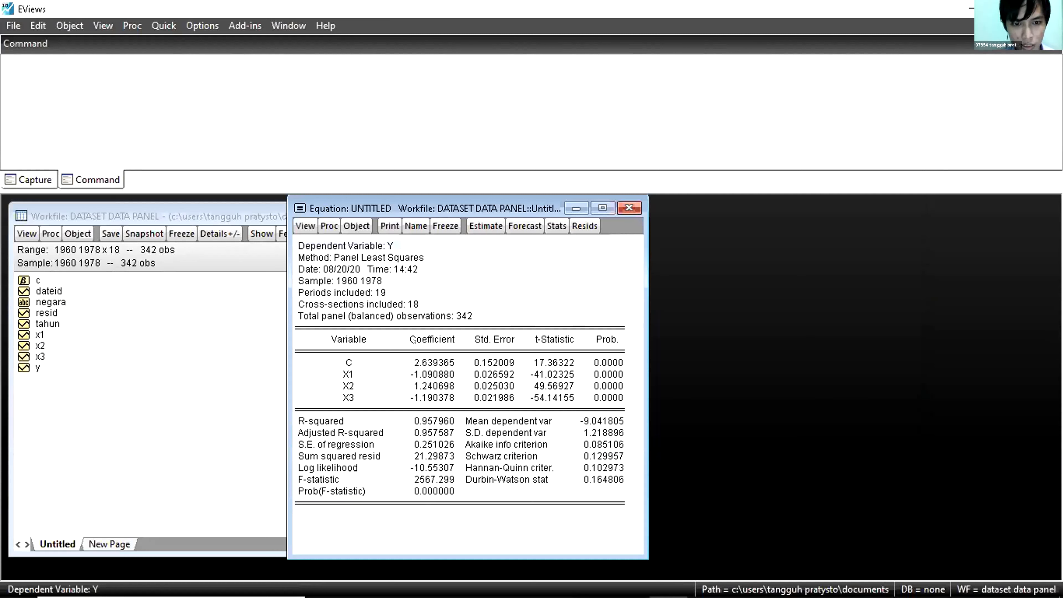
right_click(500, 367)
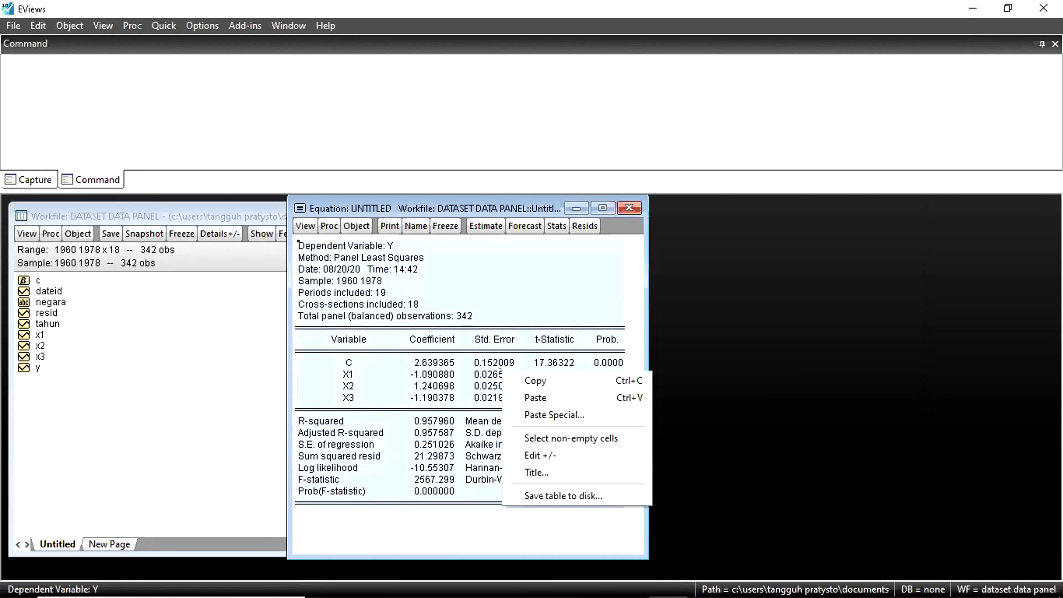
left_click(561, 379)
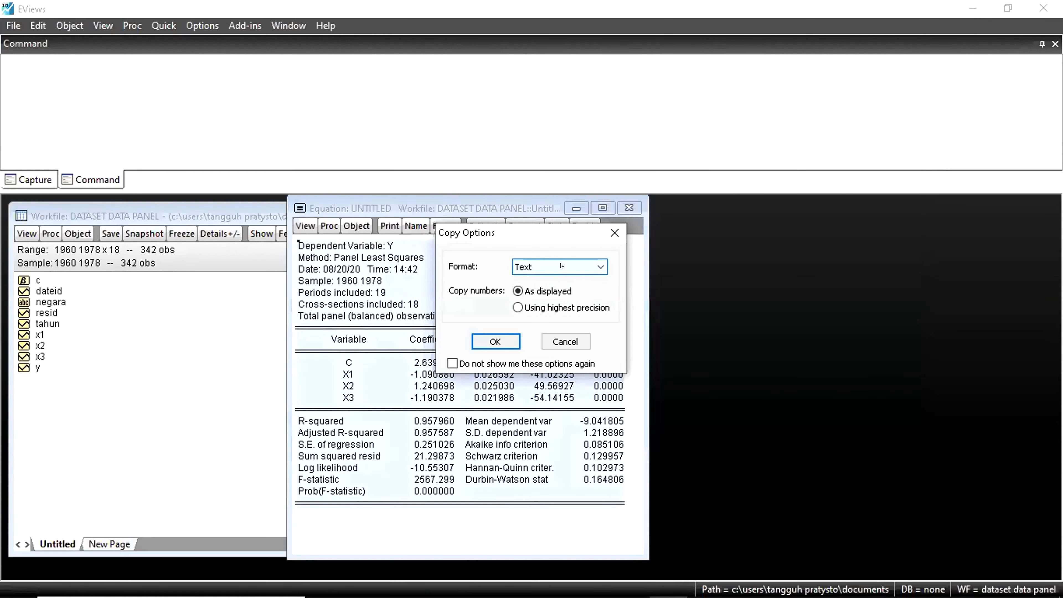
left_click(501, 341)
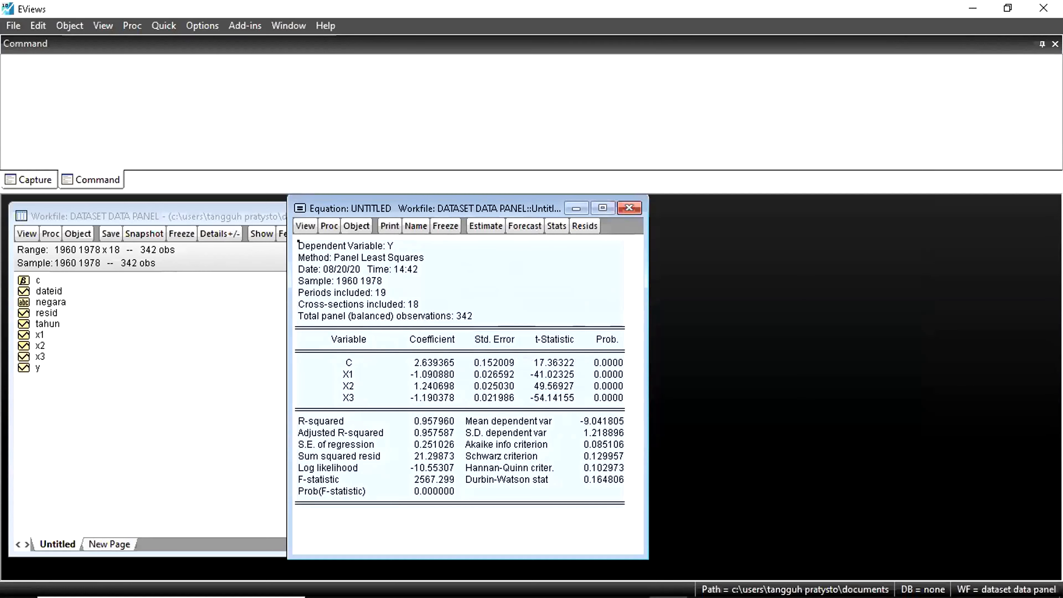
Step: Switch to eviews.docx in Word, paste the regression output on a new page after the existing text, and maximize the window
mouse_move(602, 597)
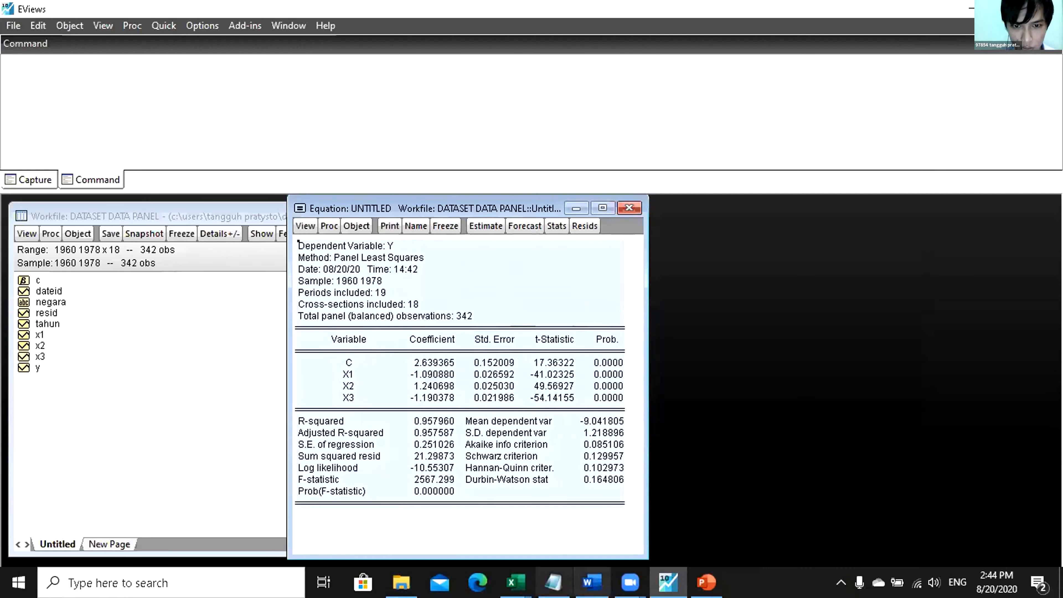
left_click(592, 583)
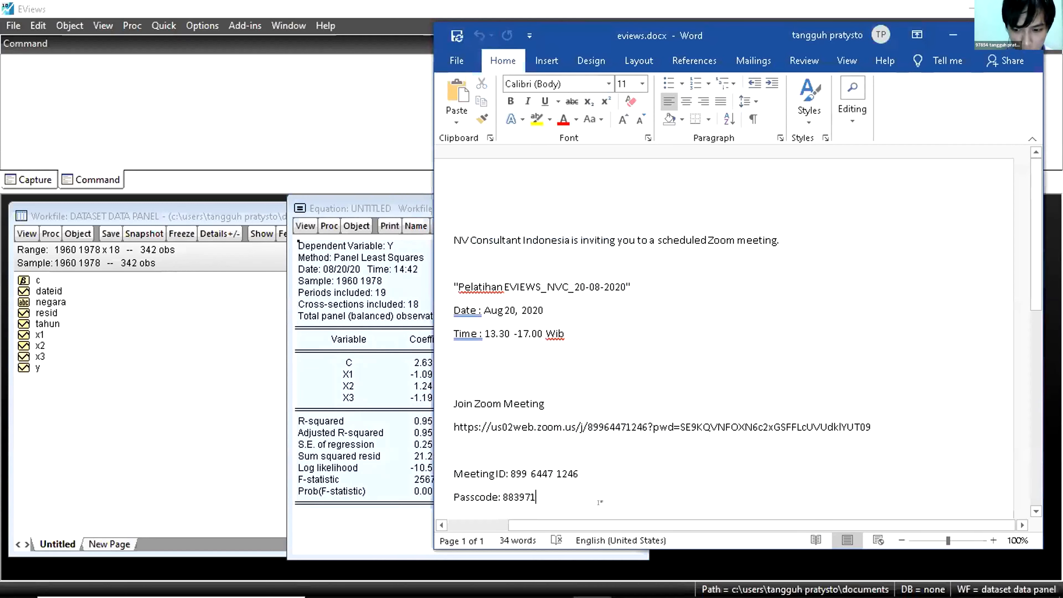
key("ctrl+Return")
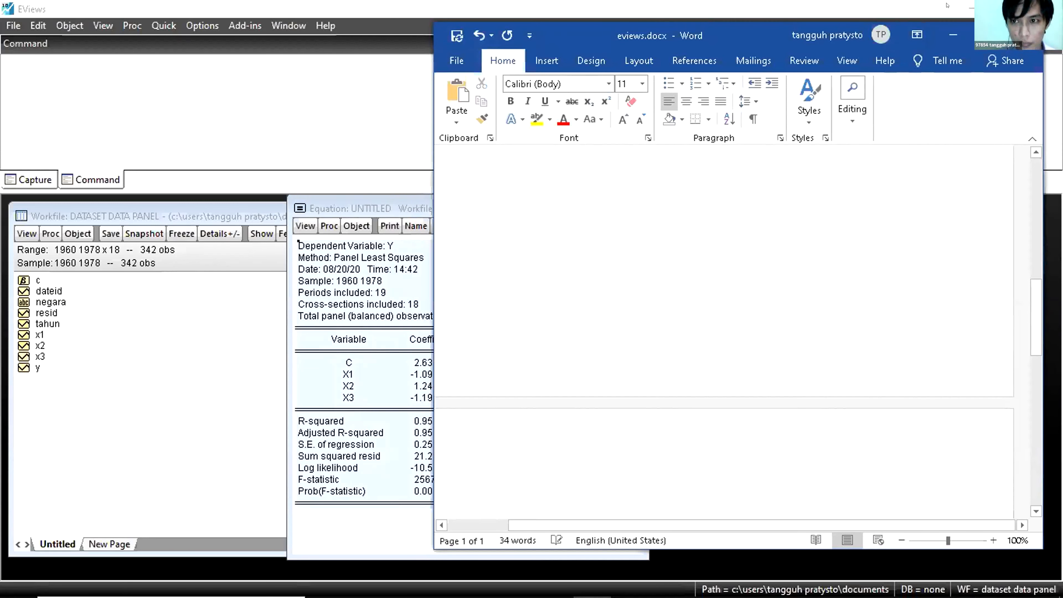
key("ctrl+v")
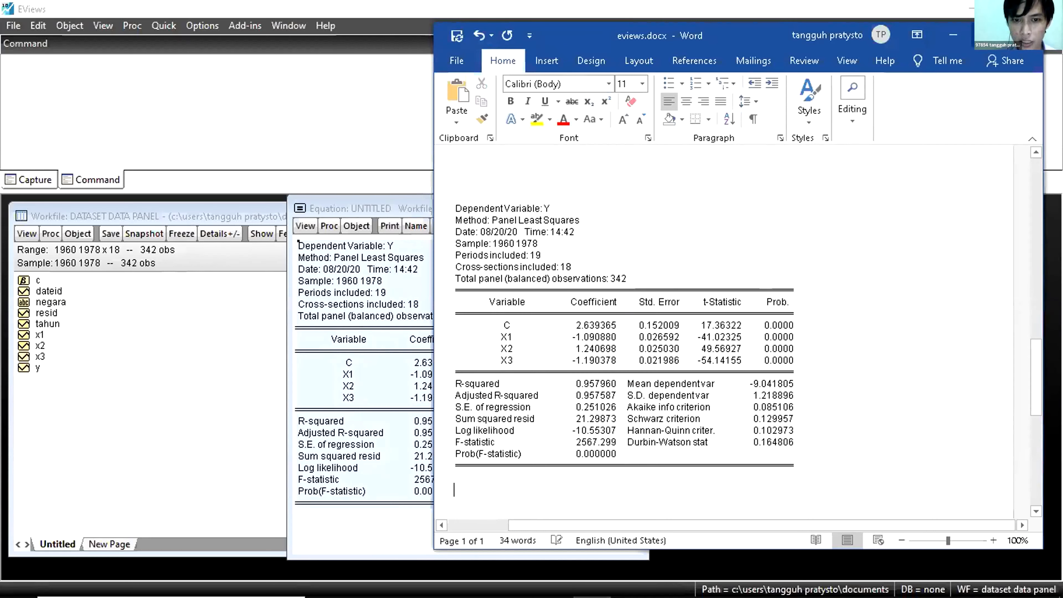
key("super+Up")
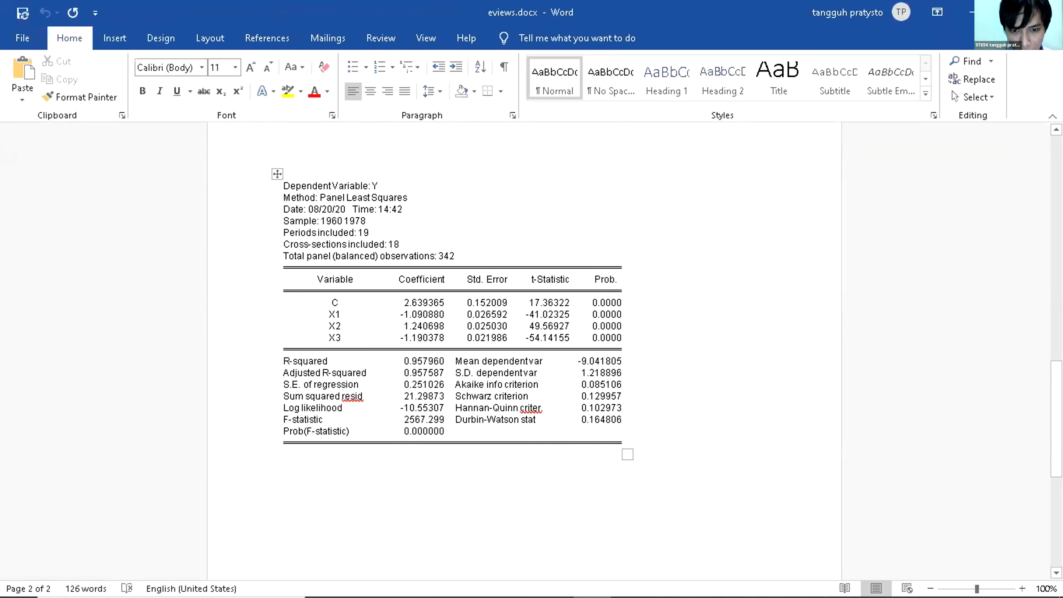
Step: Switch back to EViews and examine the X1 coefficient in the regression output
mouse_move(706, 582)
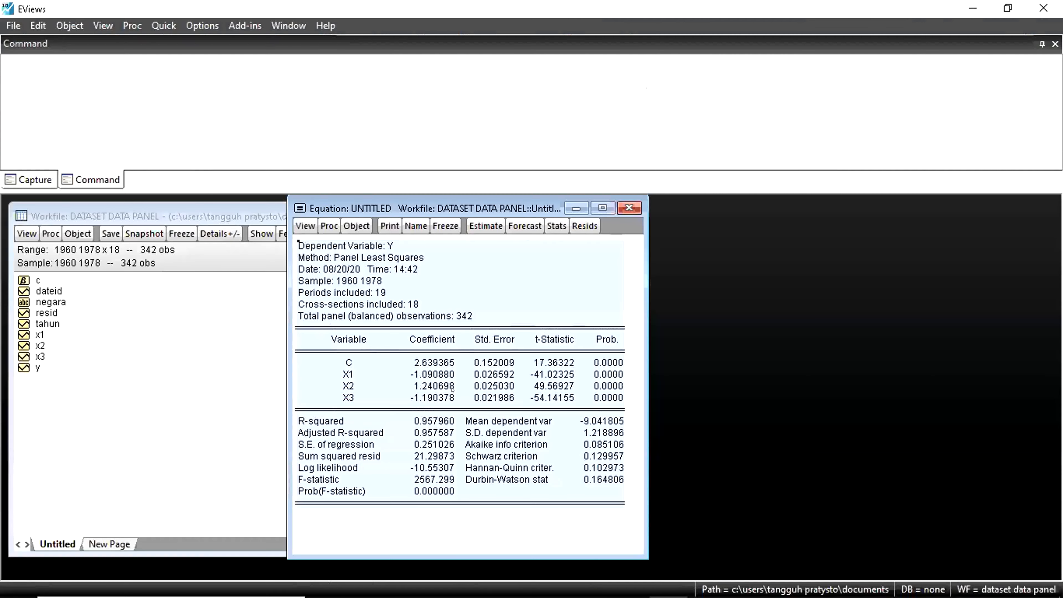
left_click(426, 367)
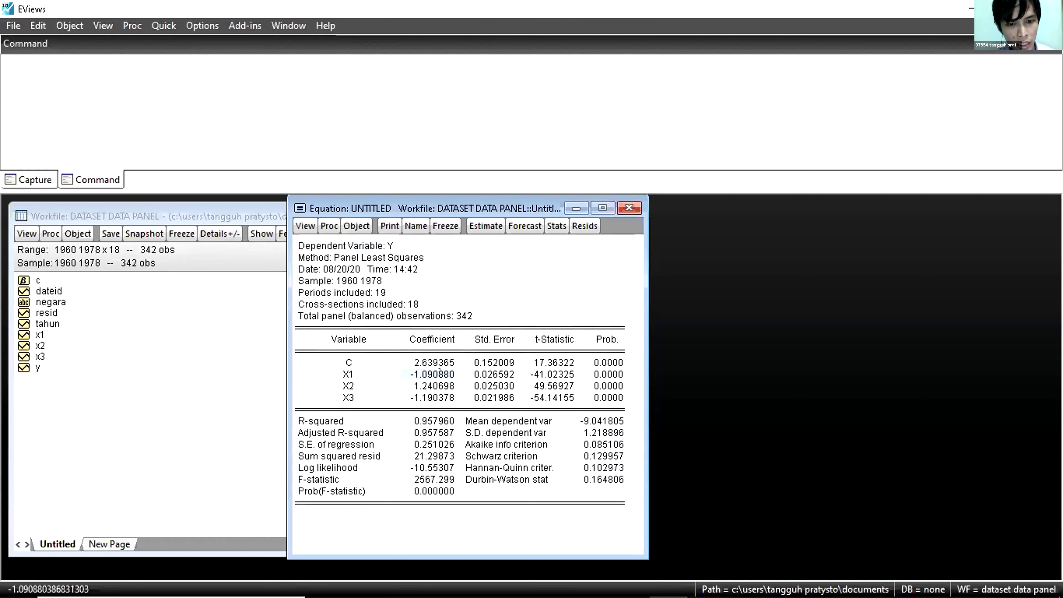
left_click(500, 304)
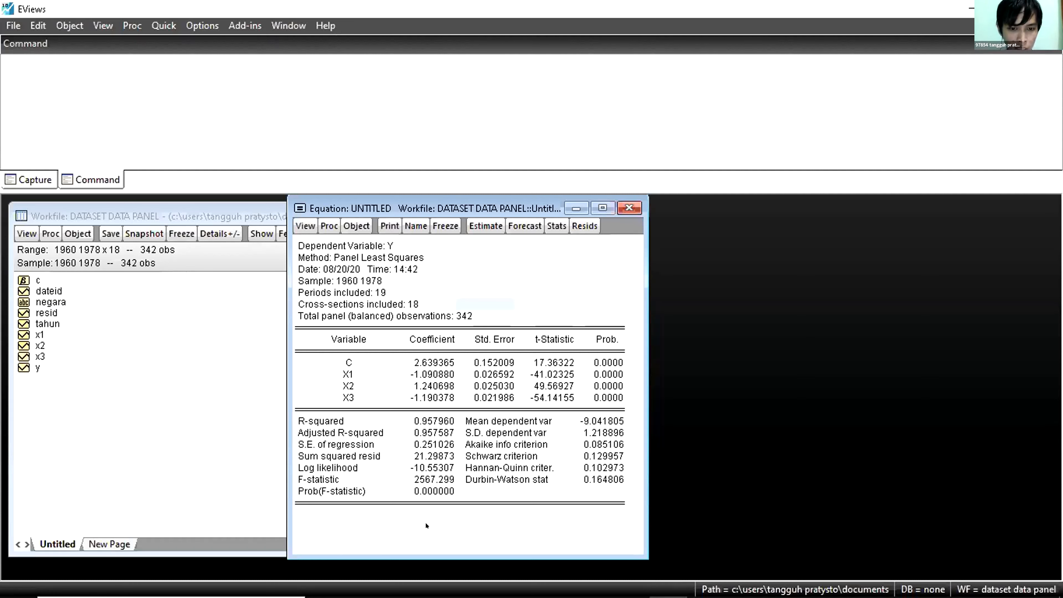
Step: Switch to Notepad and replace the plus sign after the constant with - 1.09 X1 in the regression equation
mouse_move(439, 596)
mouse_move(516, 582)
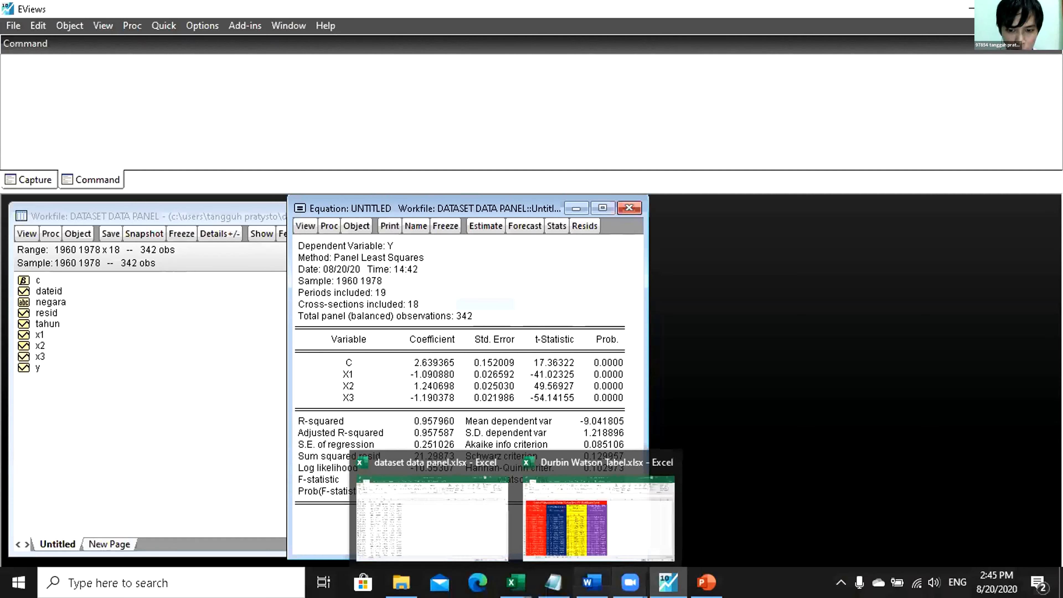
left_click(553, 583)
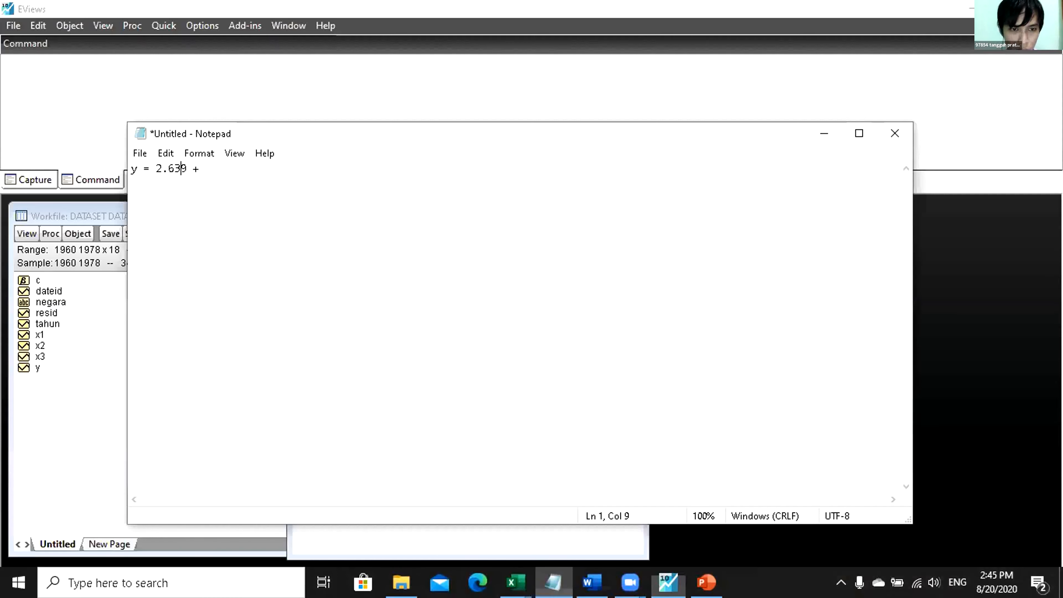
key("Right")
key("Right")
key("Delete")
type("- 1")
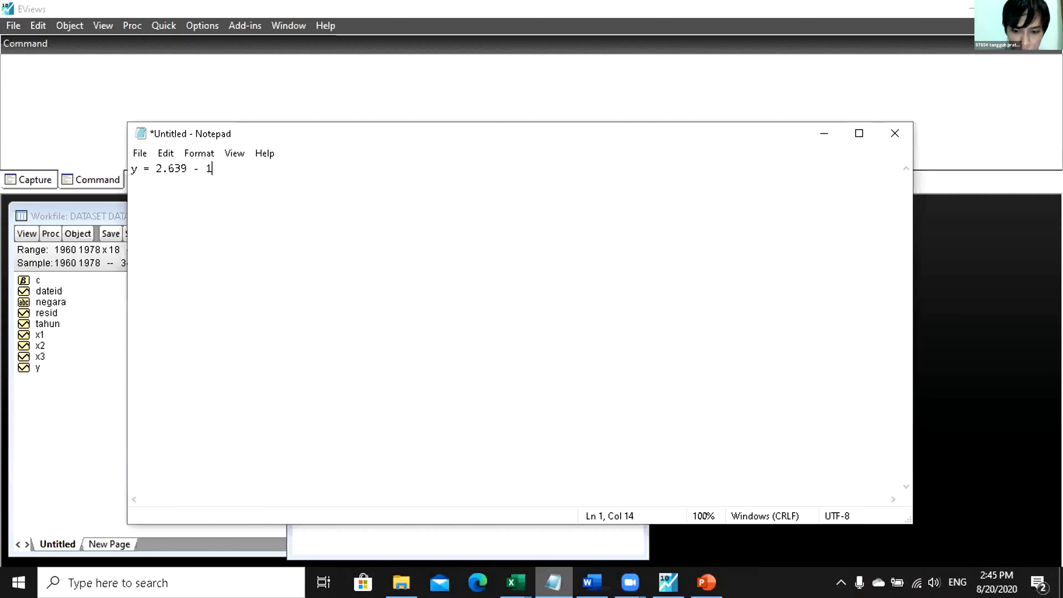
type(".09 ")
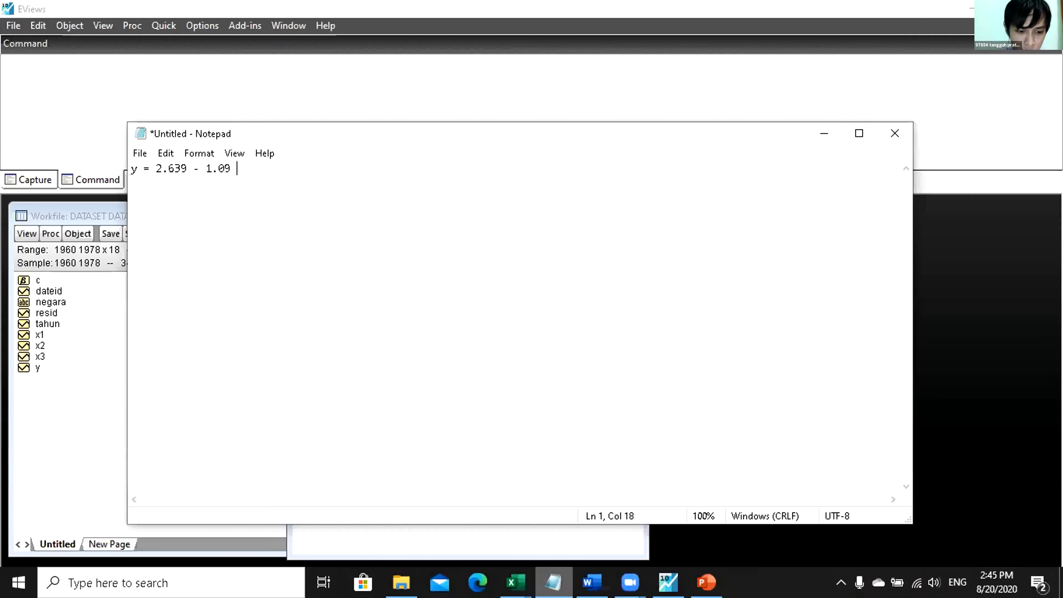
type("X1")
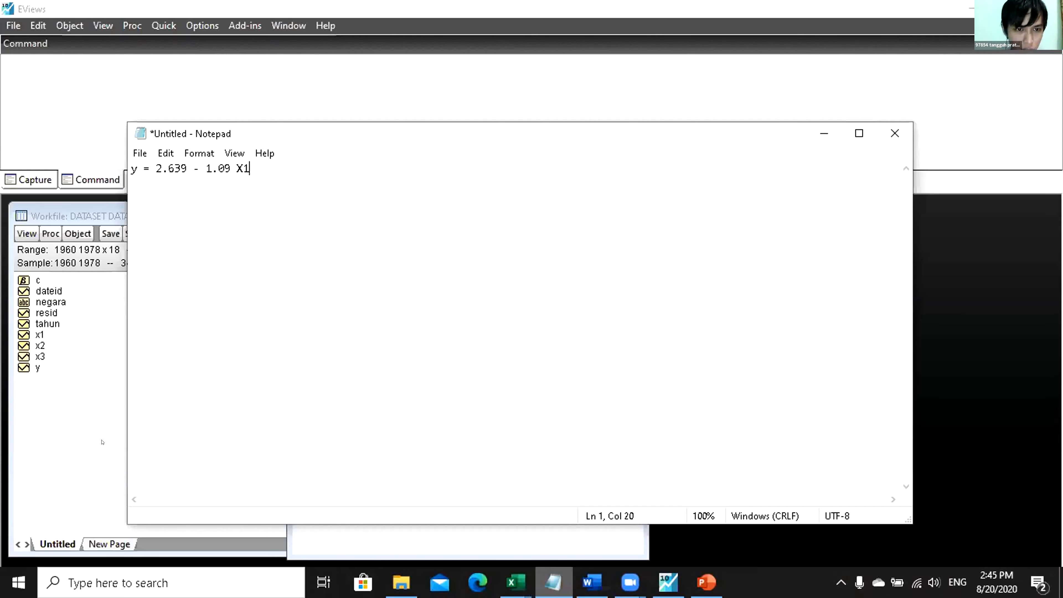
Step: Return to the EViews regression output and inspect the constant's coefficient
left_click(101, 451)
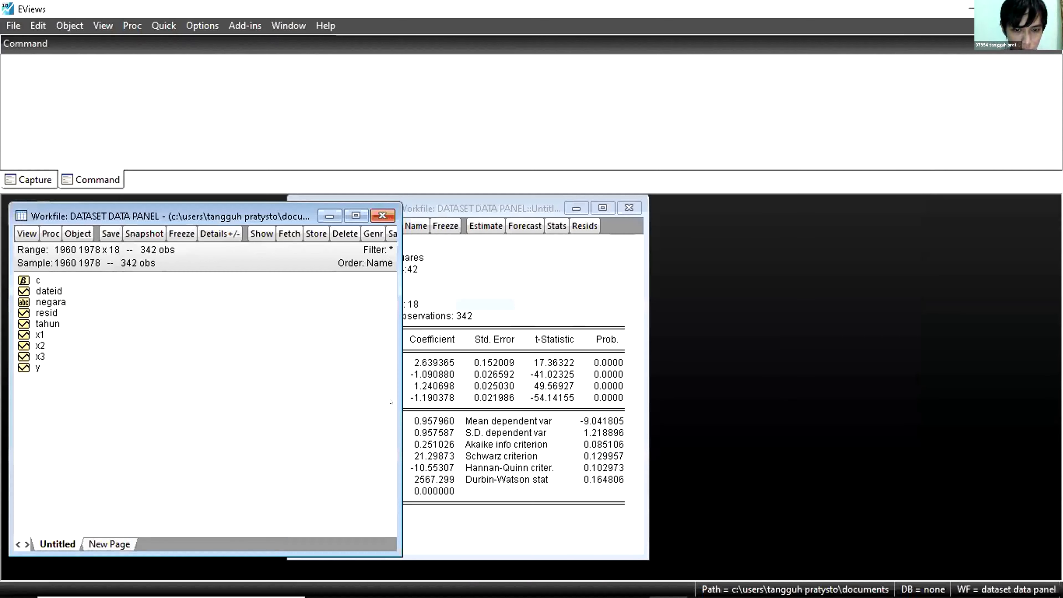
left_click(526, 376)
left_click(452, 363)
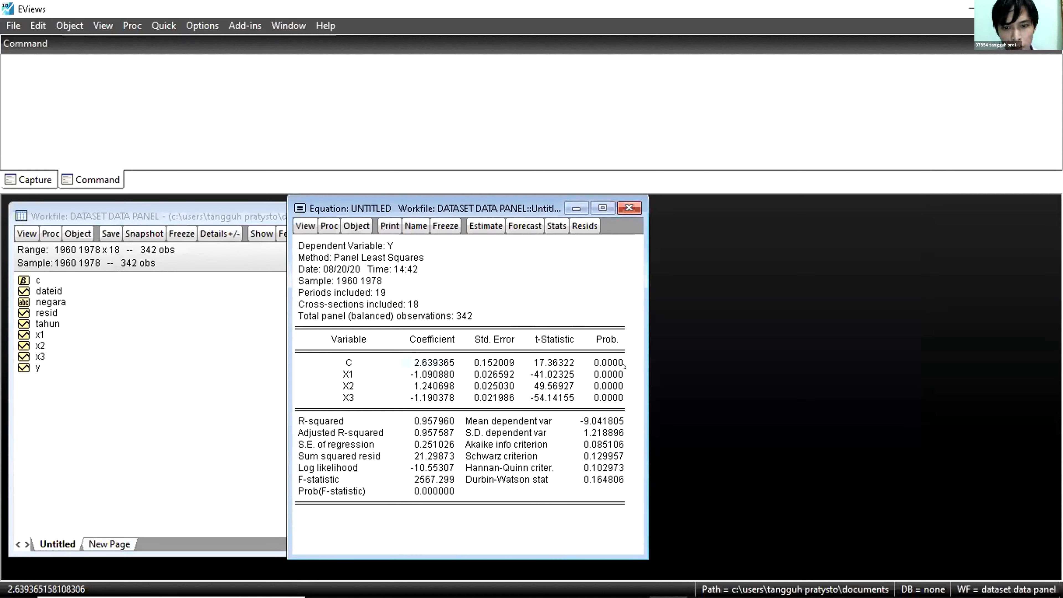
Step: Examine the probabilities, t-statistics and coefficients of the constant, X1 and X2 in the regression output, then its R-squared
left_click(602, 367)
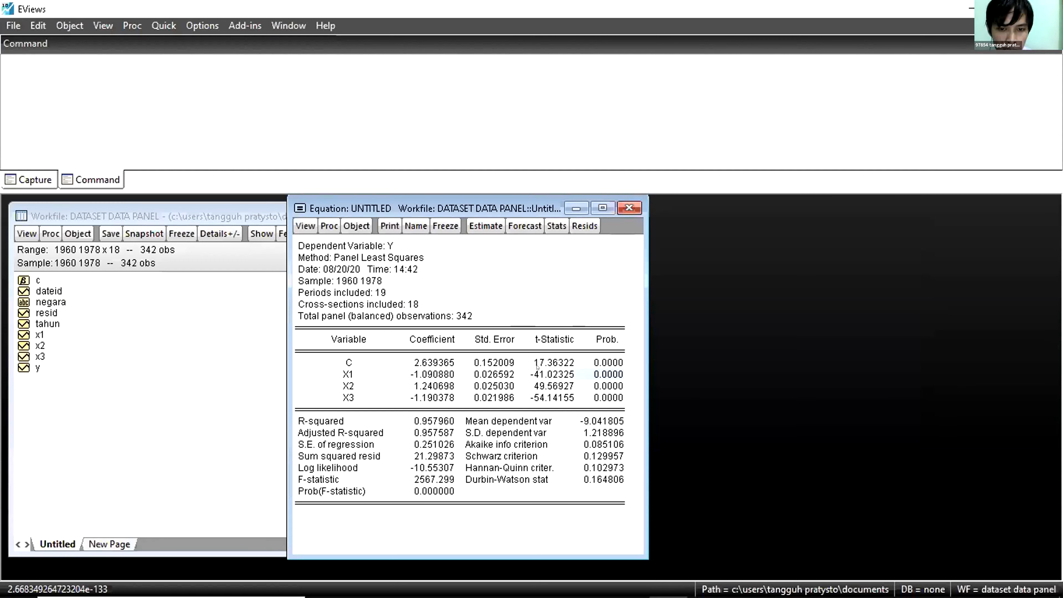
key("Left")
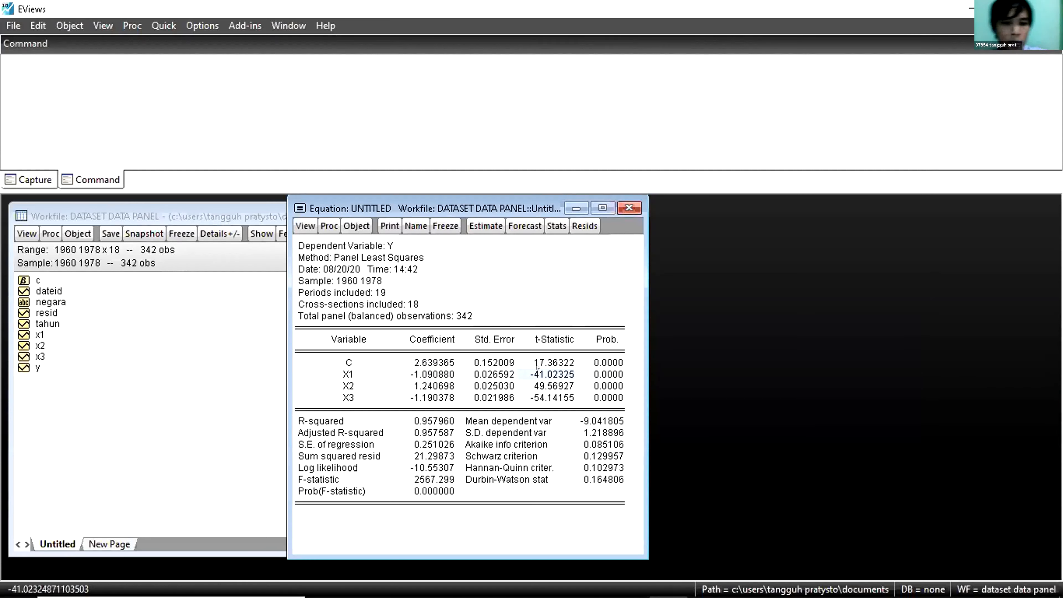
left_click(599, 376)
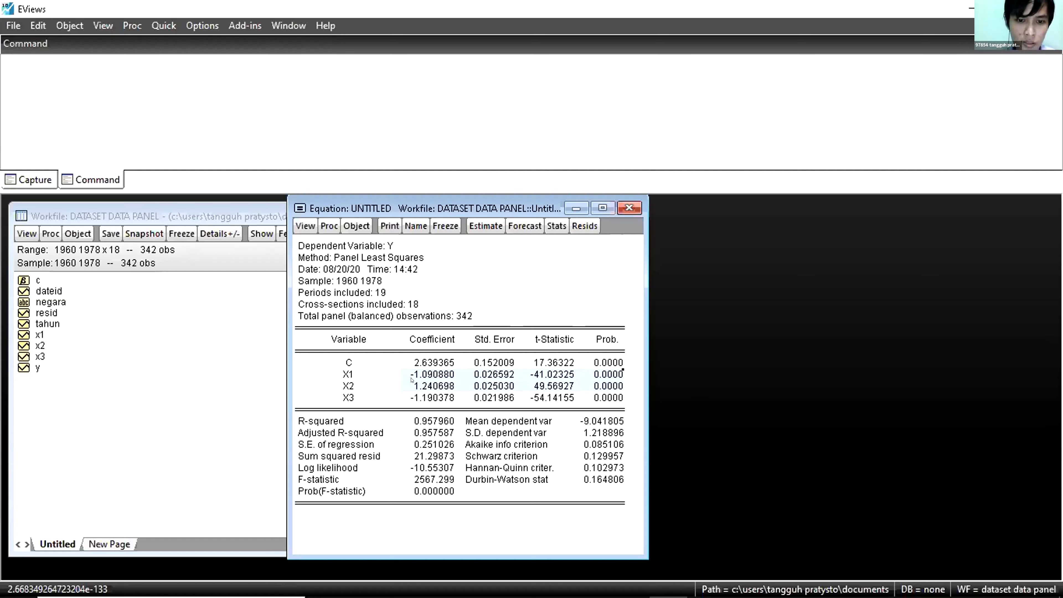
left_click(411, 380)
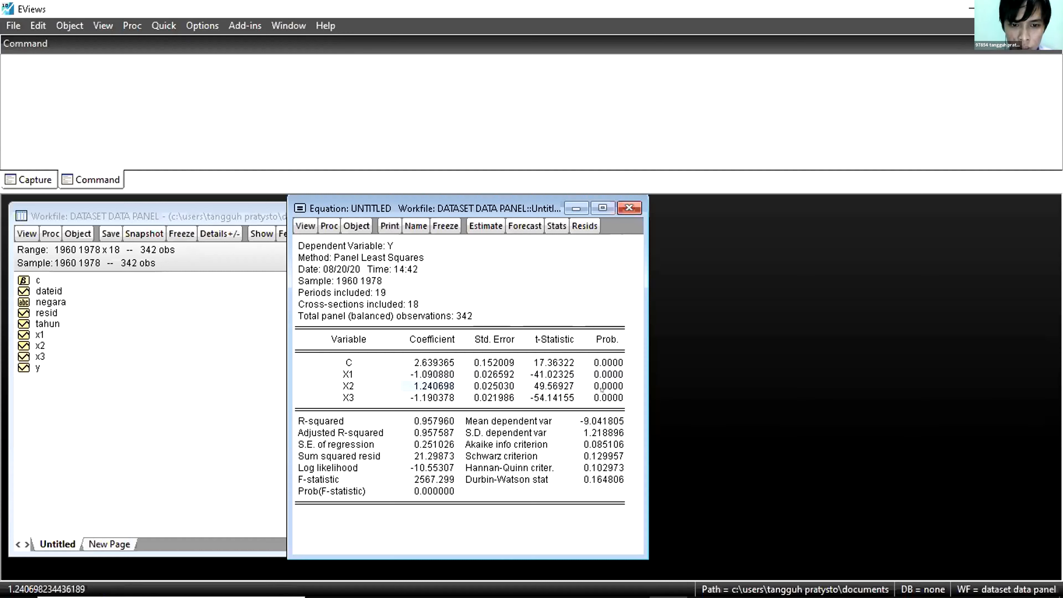
left_click(610, 387)
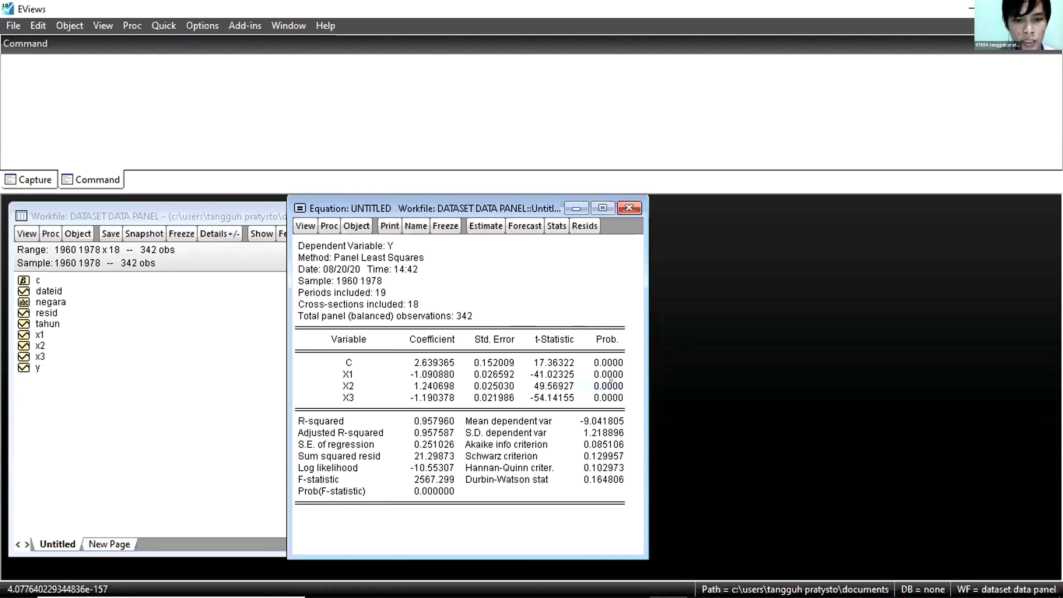
left_click_drag(610, 378, 412, 265)
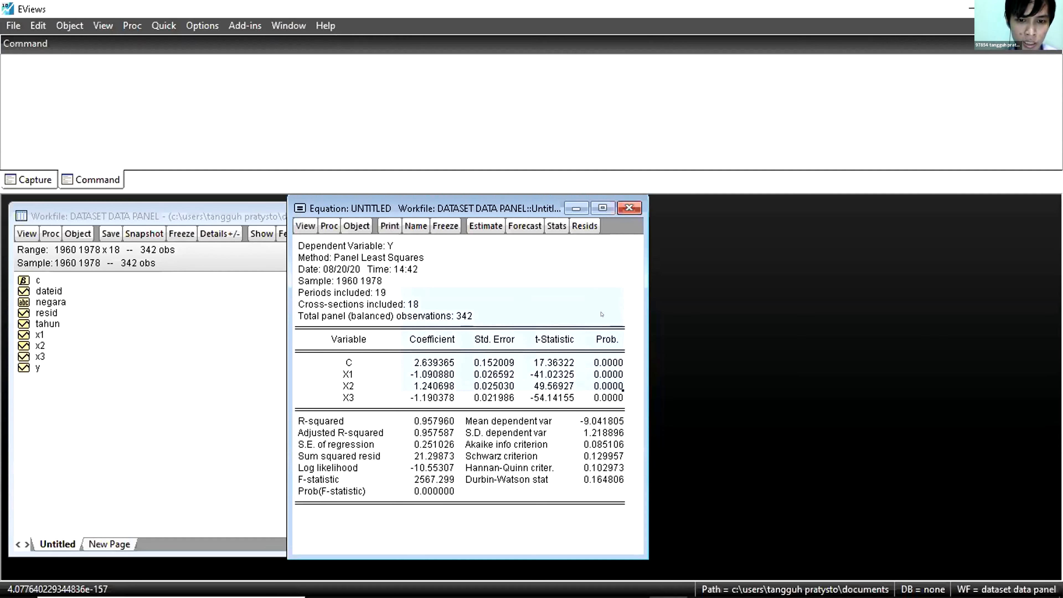
left_click(387, 375)
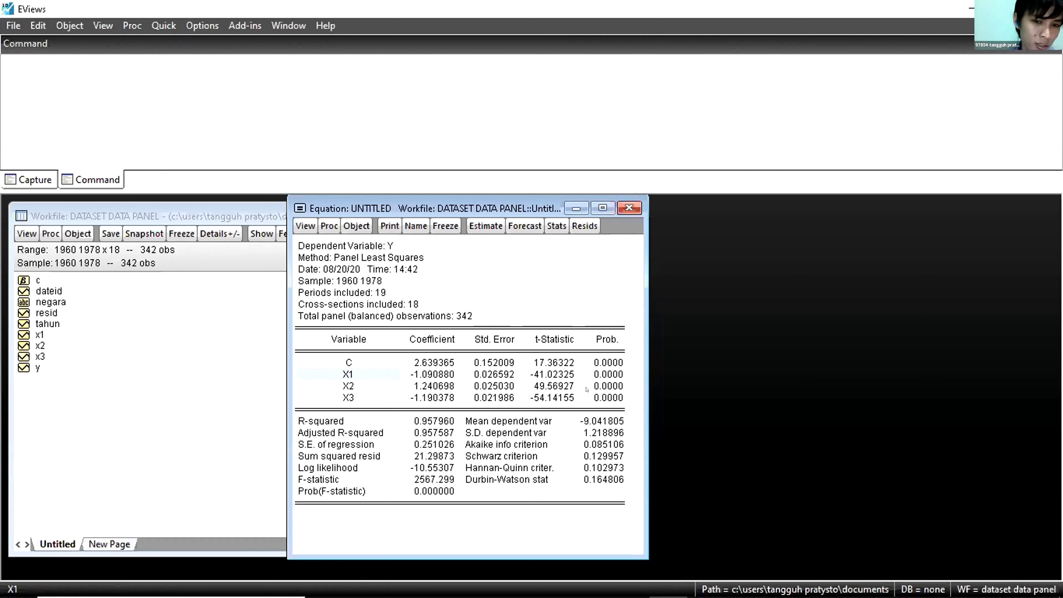
left_click(598, 388)
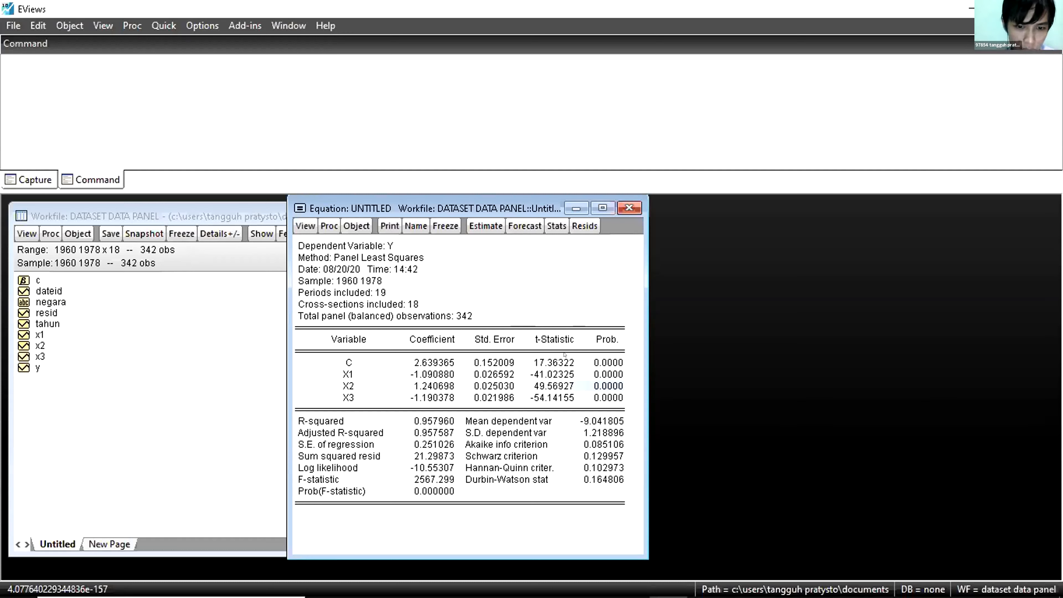
left_click(424, 415)
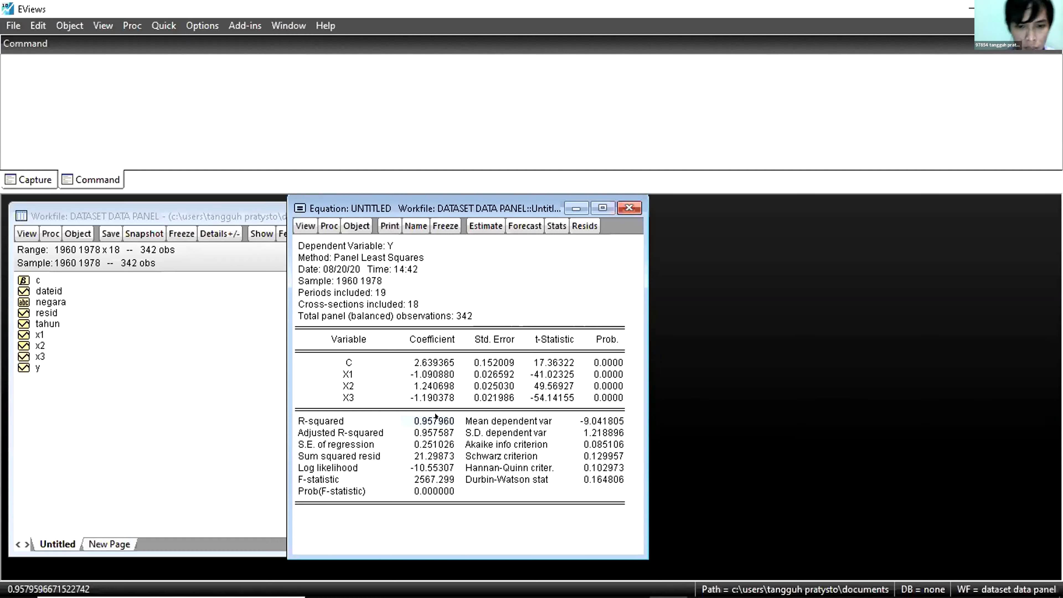
Step: Switch to Regresi Data Panel.pptx in PowerPoint and browse forward to slide 15, Analisis Common Effect
mouse_move(674, 595)
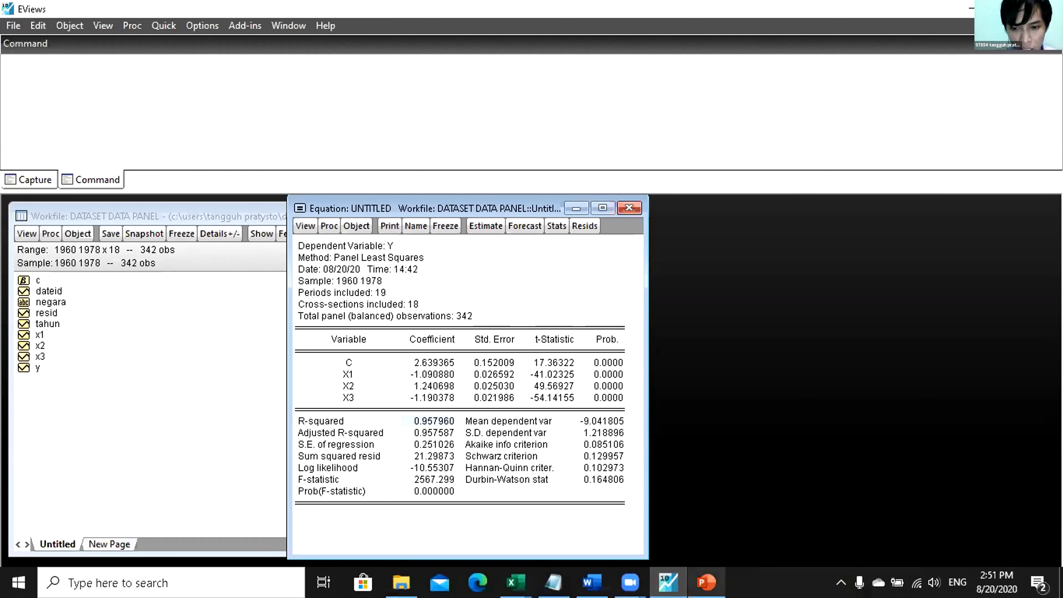
left_click(706, 583)
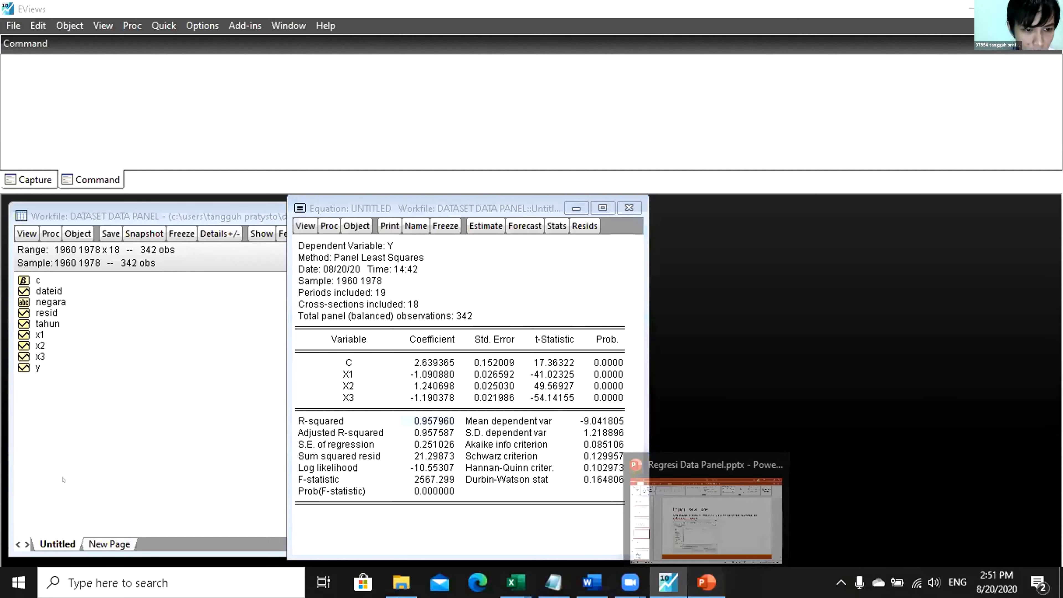
key("Down")
key("Down")
key("Down")
key("Down")
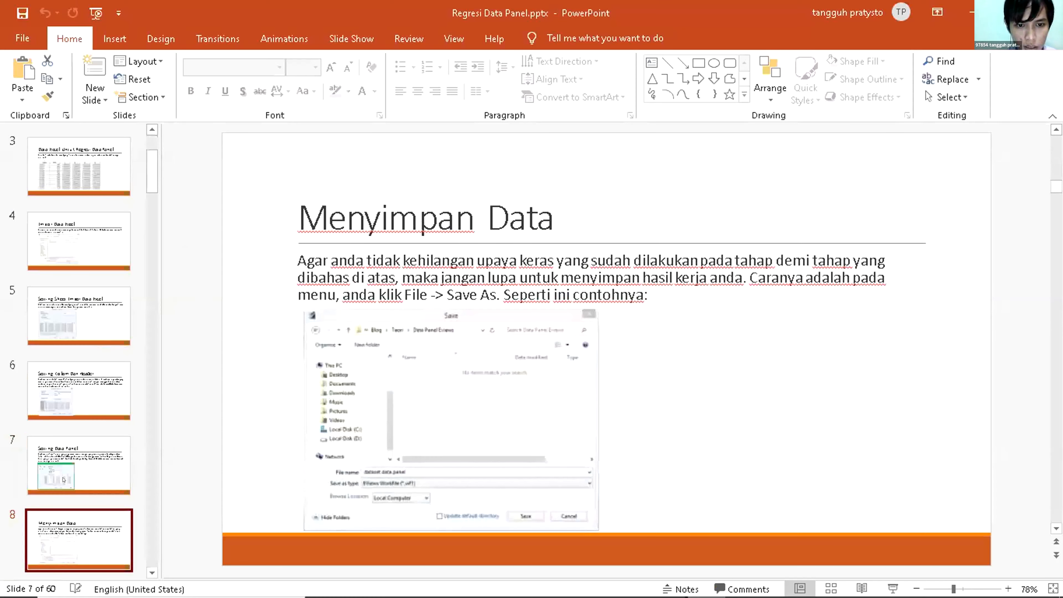
key("Down")
key("Down")
key("Down")
key("Down")
key("Down")
key("Down")
key("Down")
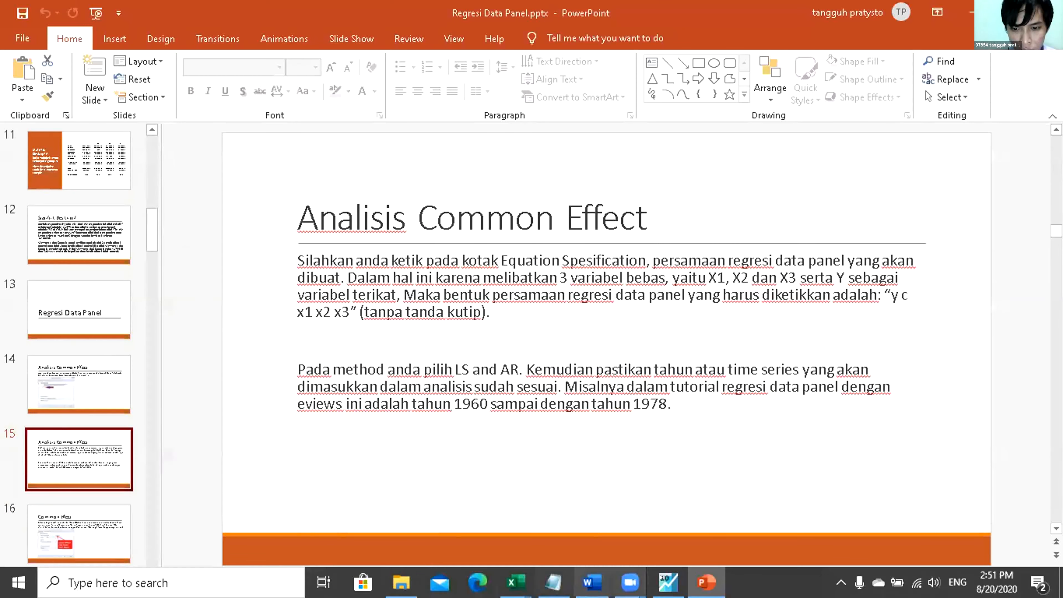
Step: Return to EViews and examine the X1 coefficient, R-squared and adjusted R-squared in the regression output
left_click(662, 579)
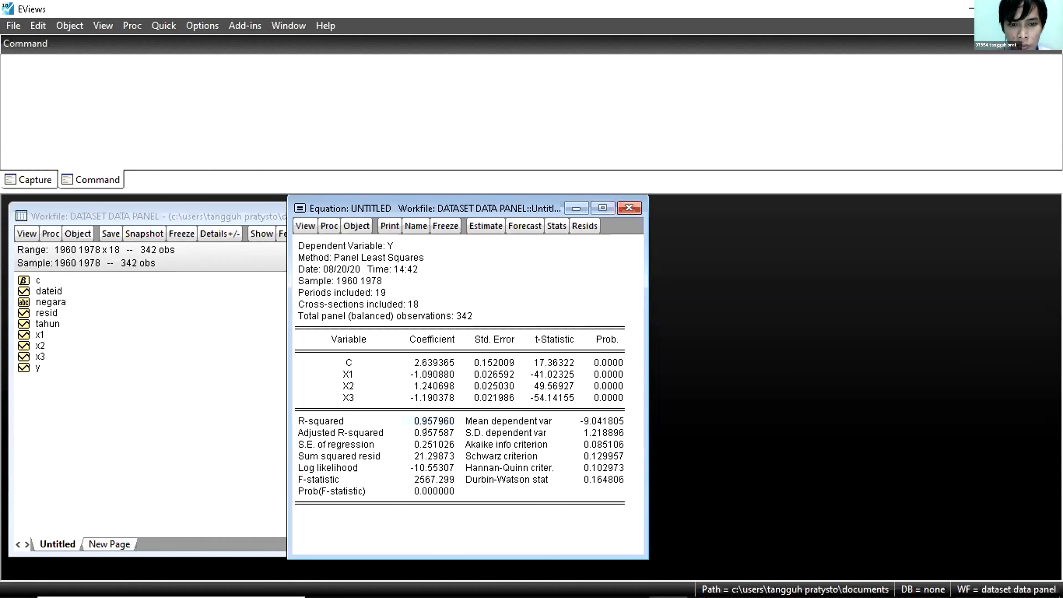
left_click(402, 376)
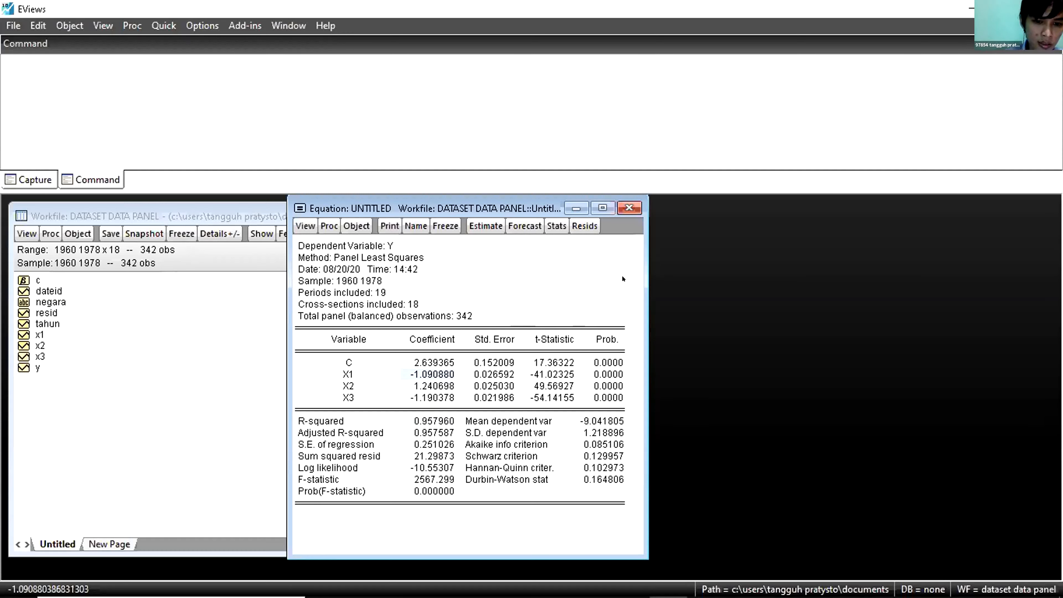
mouse_move(553, 583)
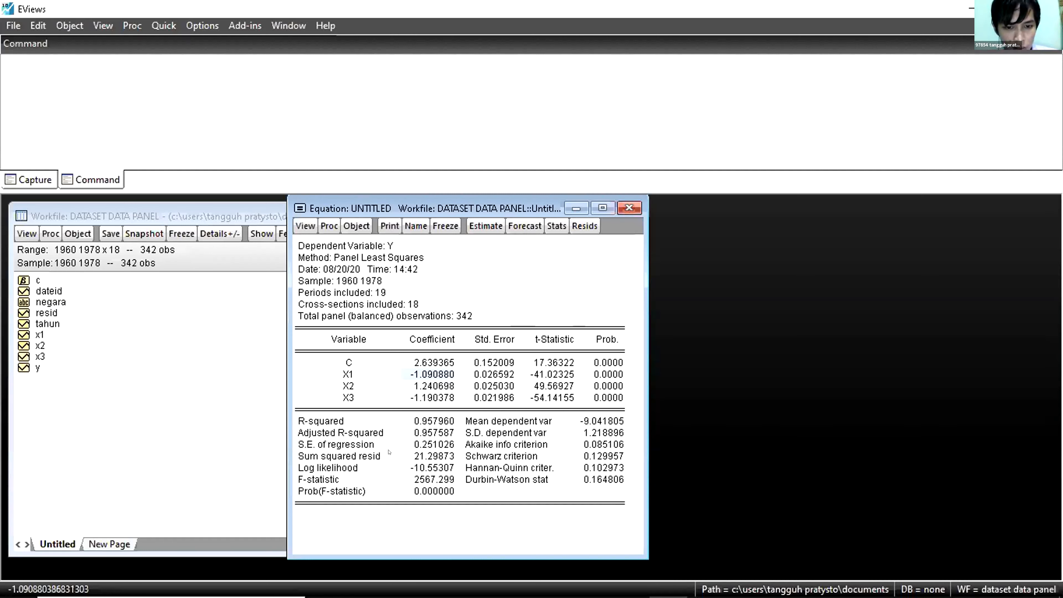
left_click(437, 430)
left_click(426, 418)
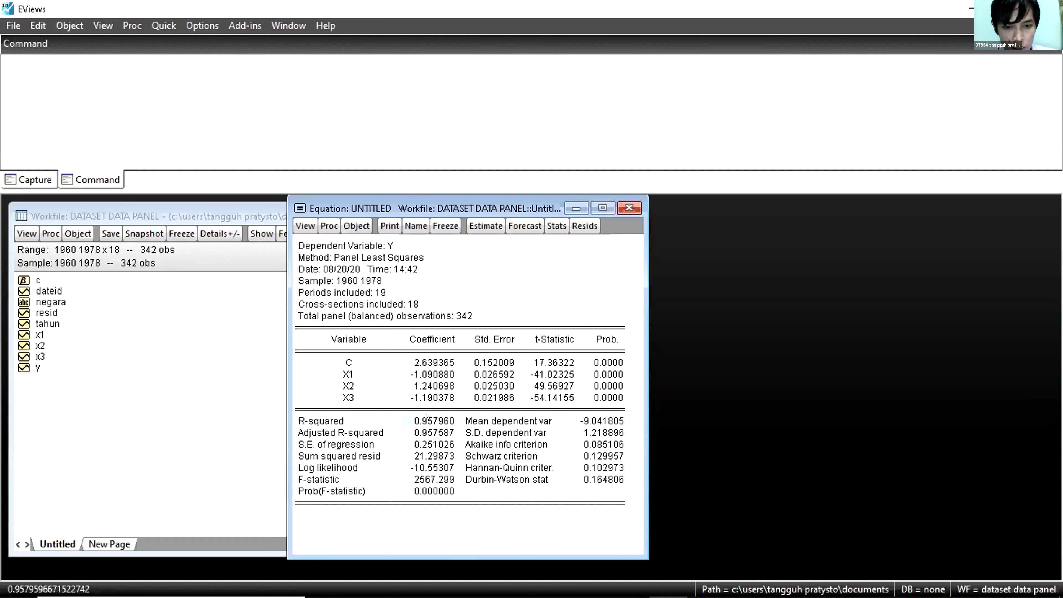
left_click(426, 429)
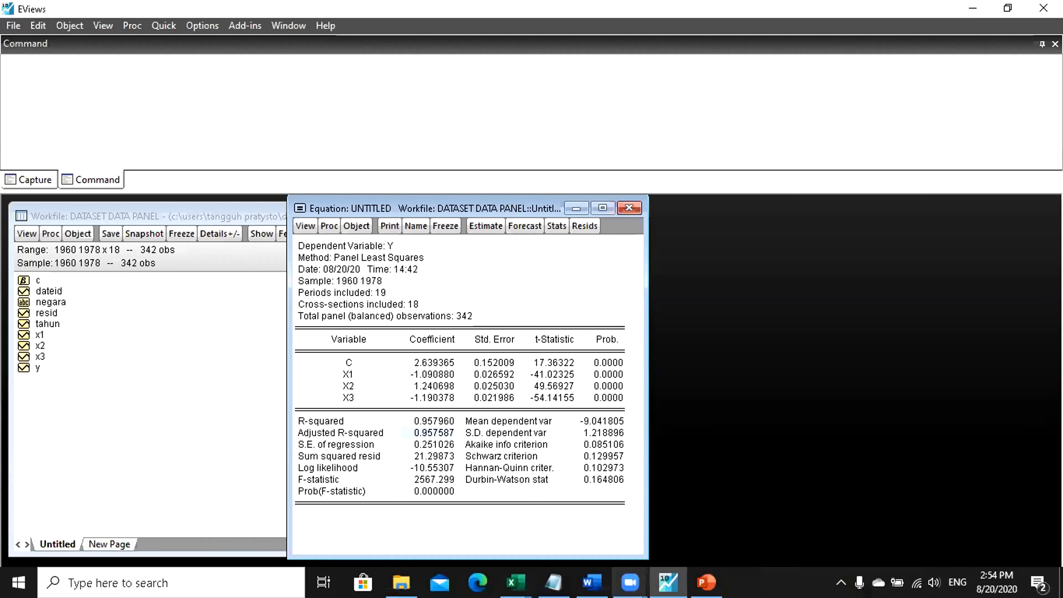
mouse_move(668, 582)
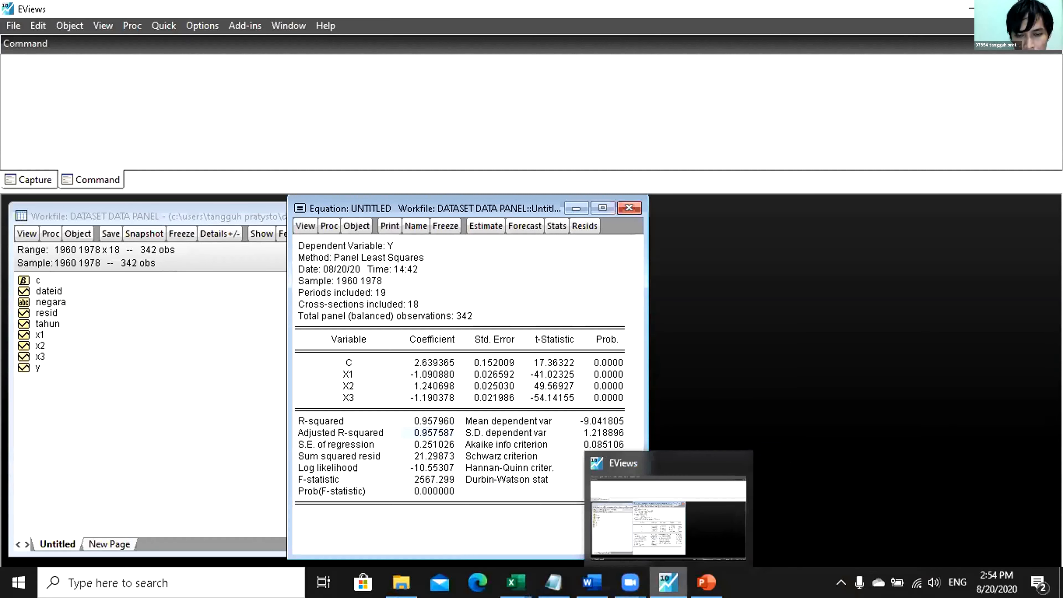